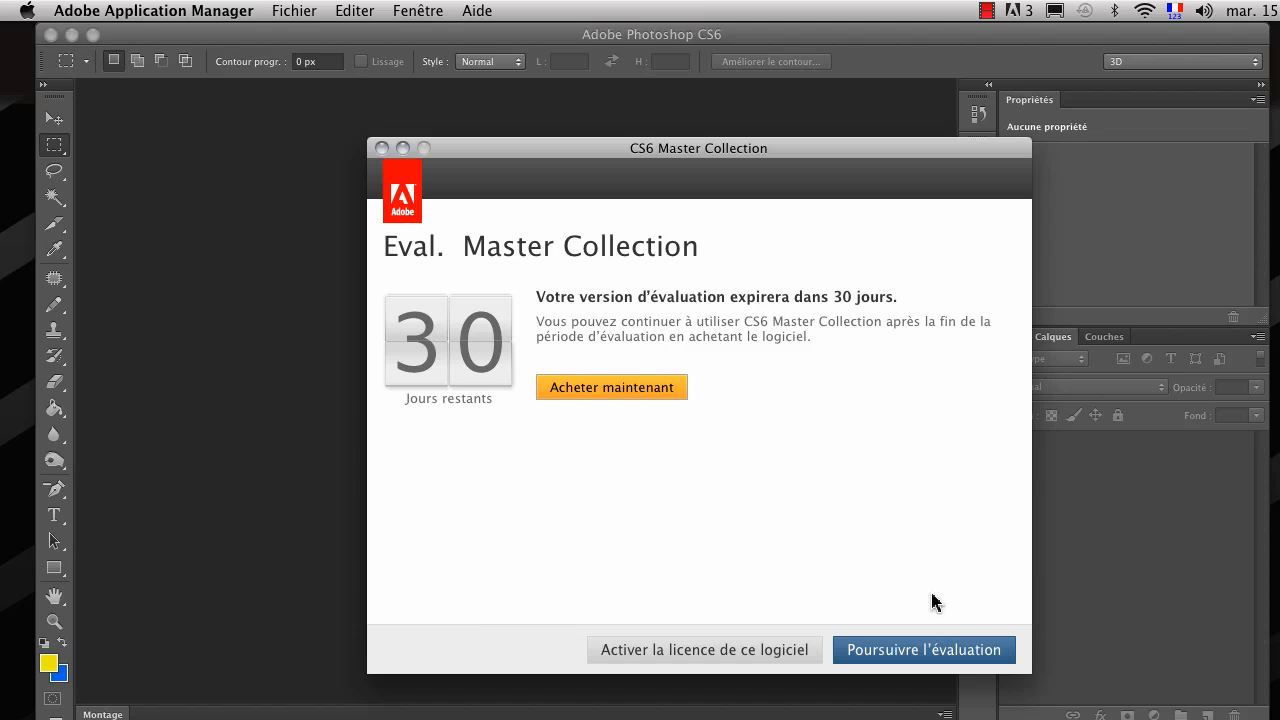
- Continue with the trial version and start a new document named "netartmix tutoriel n1"
click(924, 655)
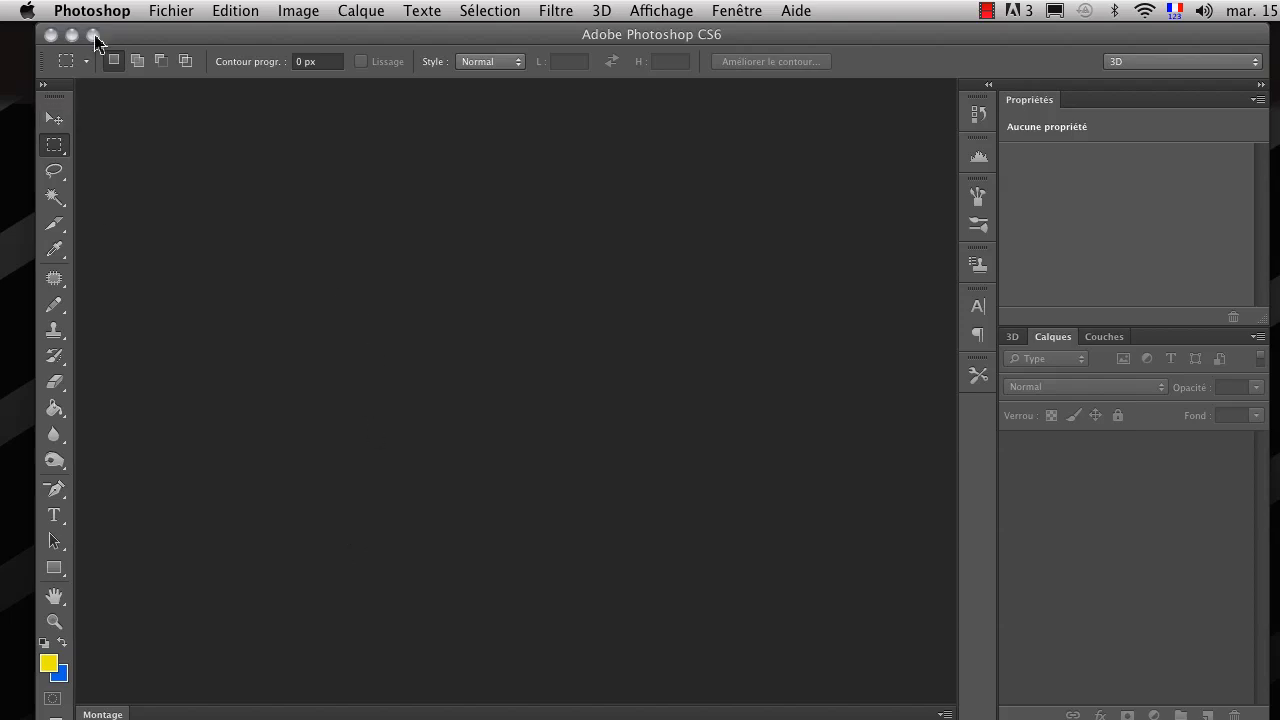
click(166, 10)
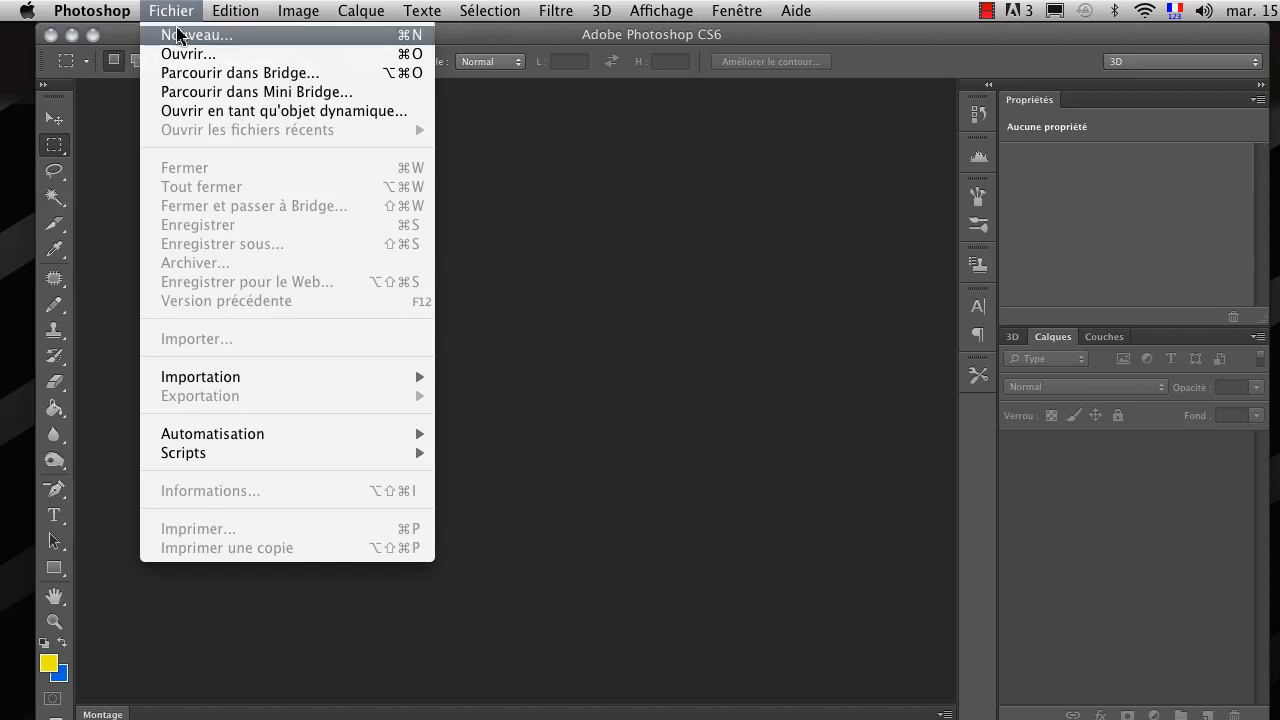
click(178, 35)
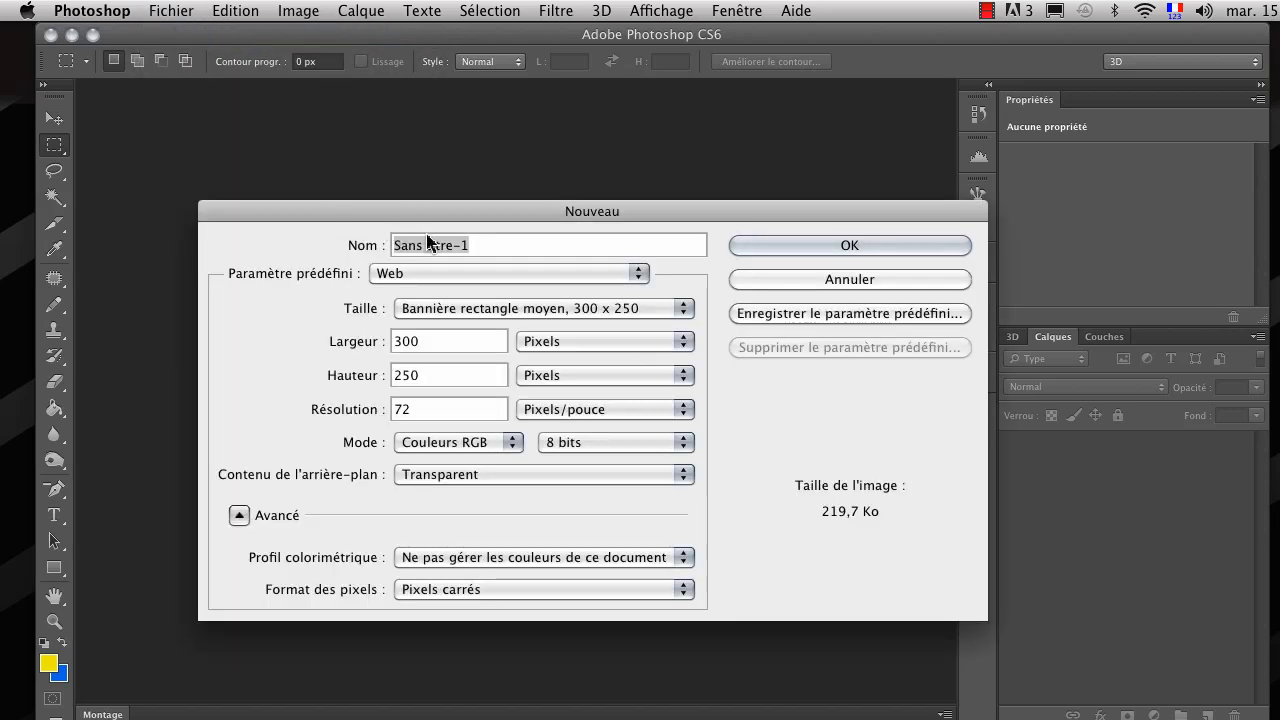
text(netartmix)
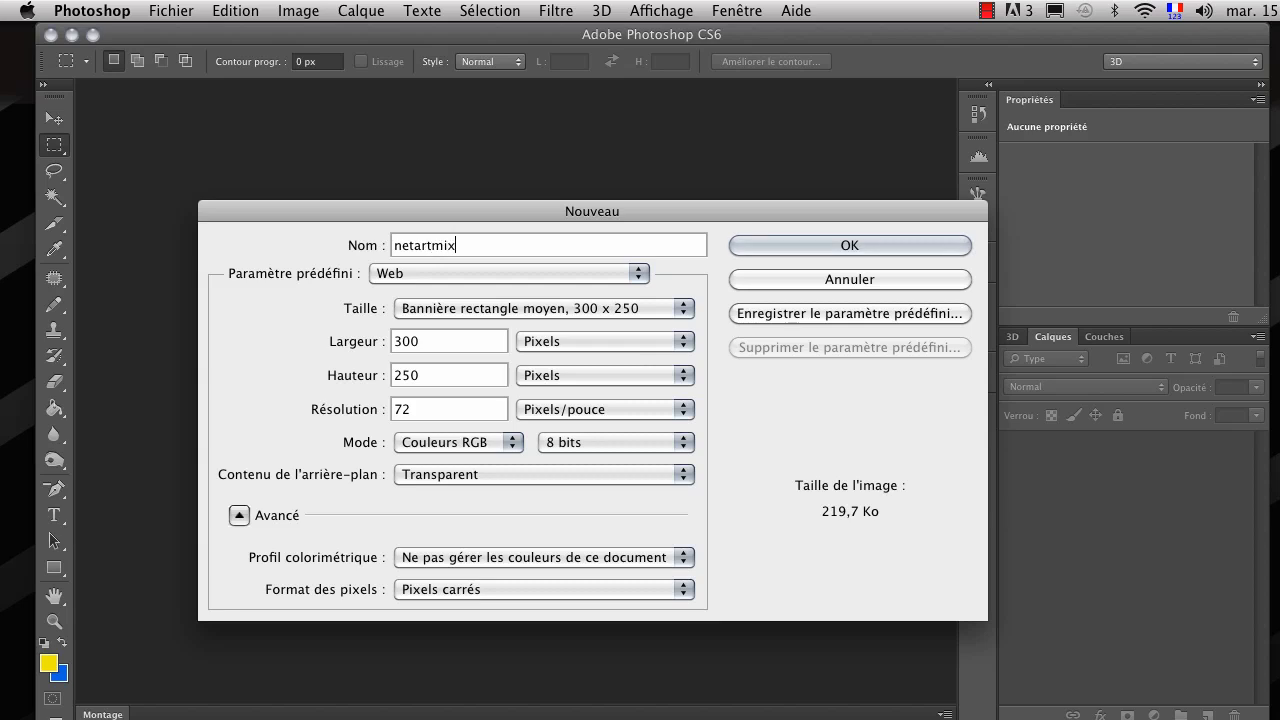
text( tutoriel n1)
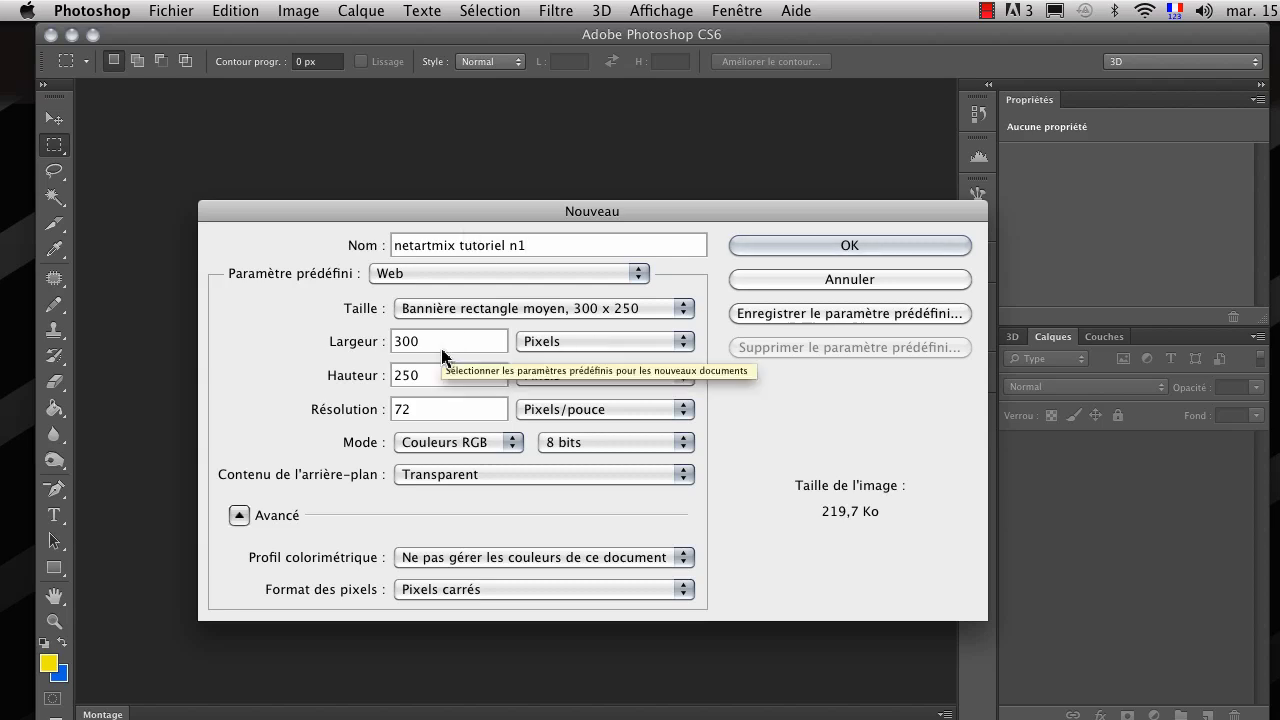
- Set the new document's width to 500 pixels
click(401, 348)
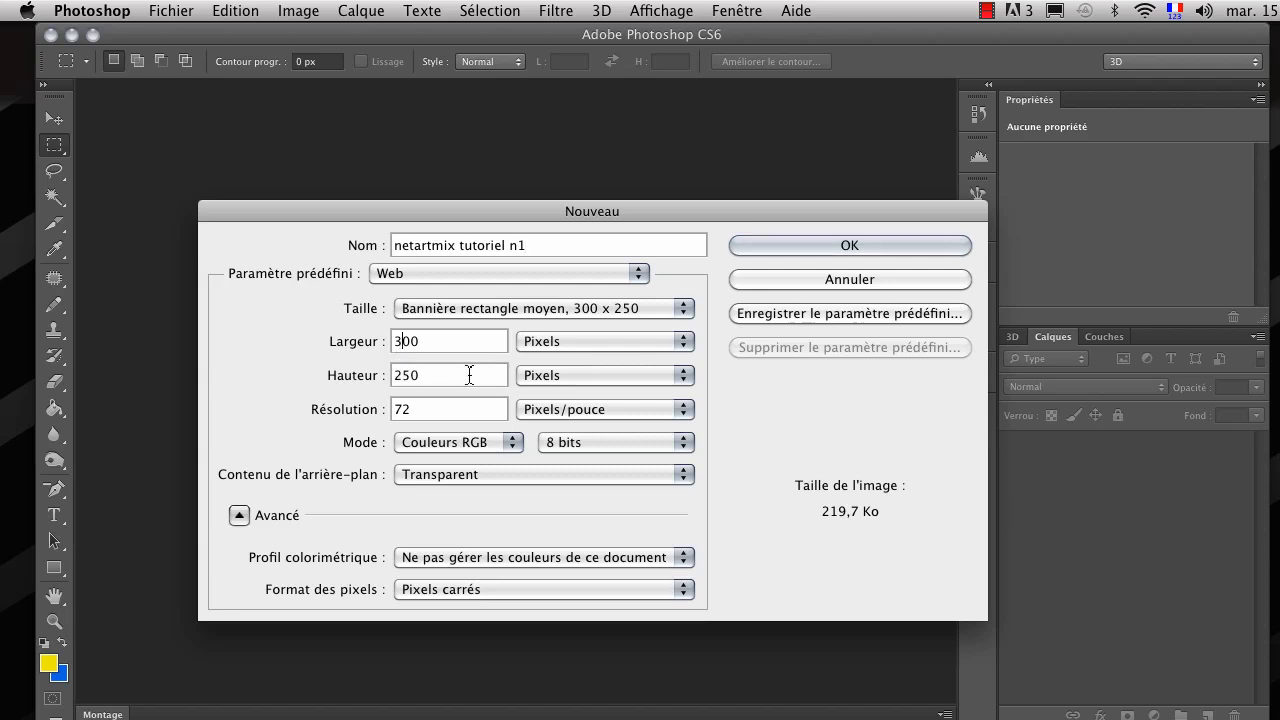
key(BackSpace)
text(5)
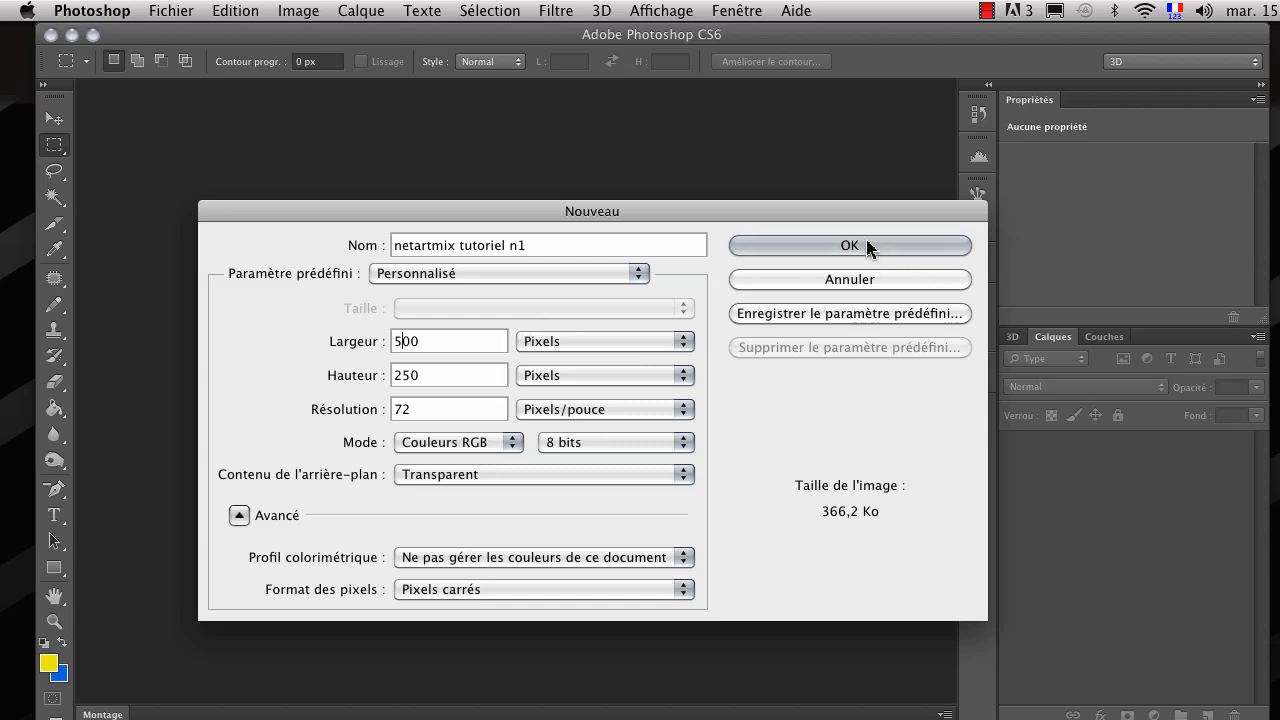
click(674, 480)
click(677, 484)
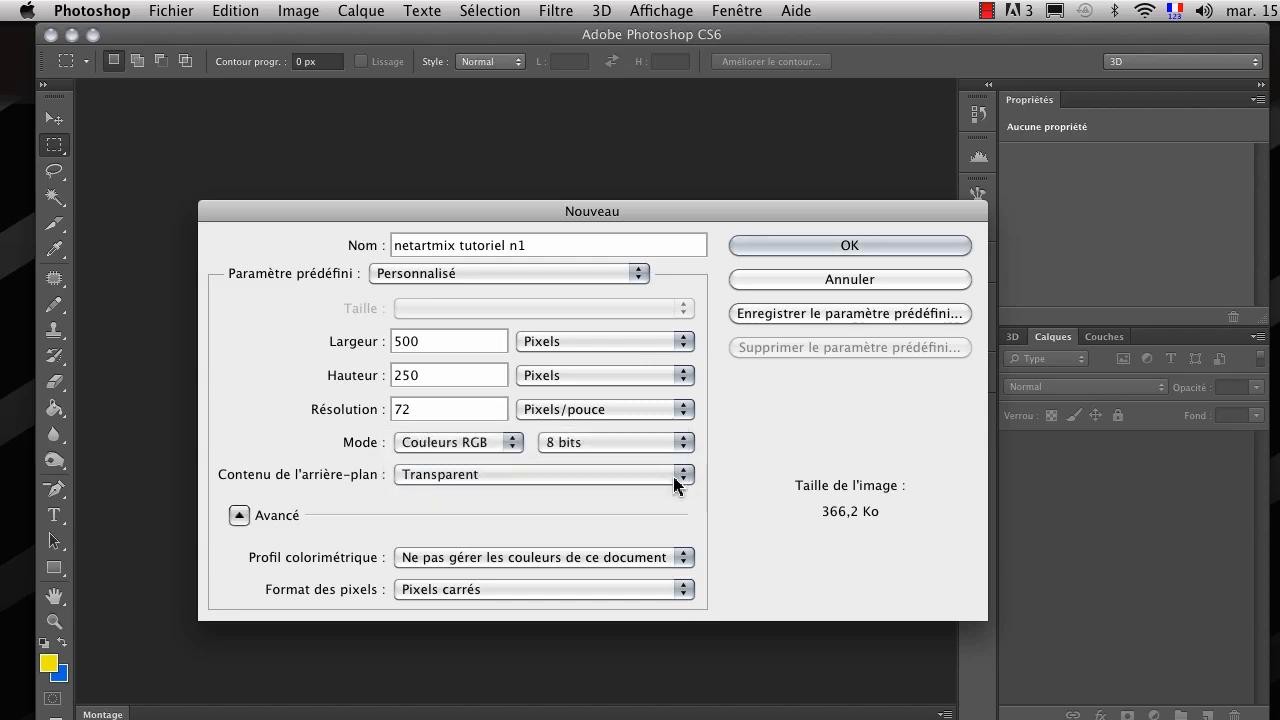
click(463, 477)
click(491, 475)
click(452, 276)
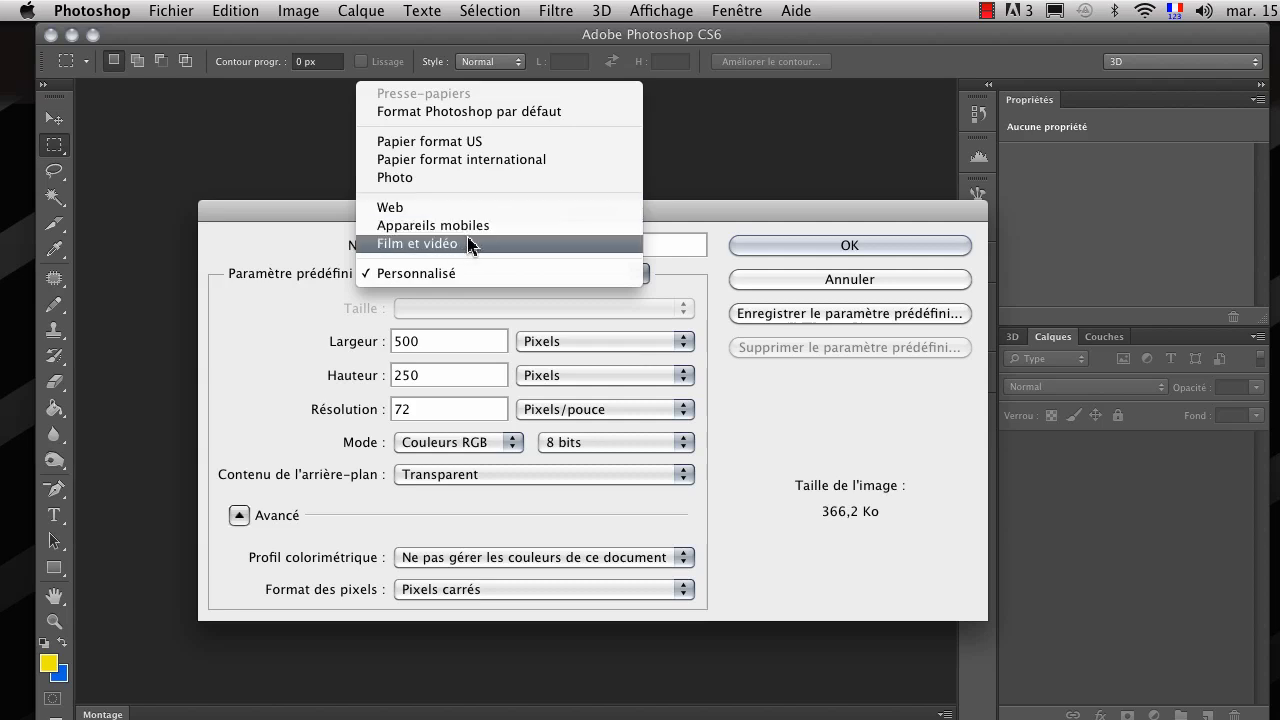
click(720, 298)
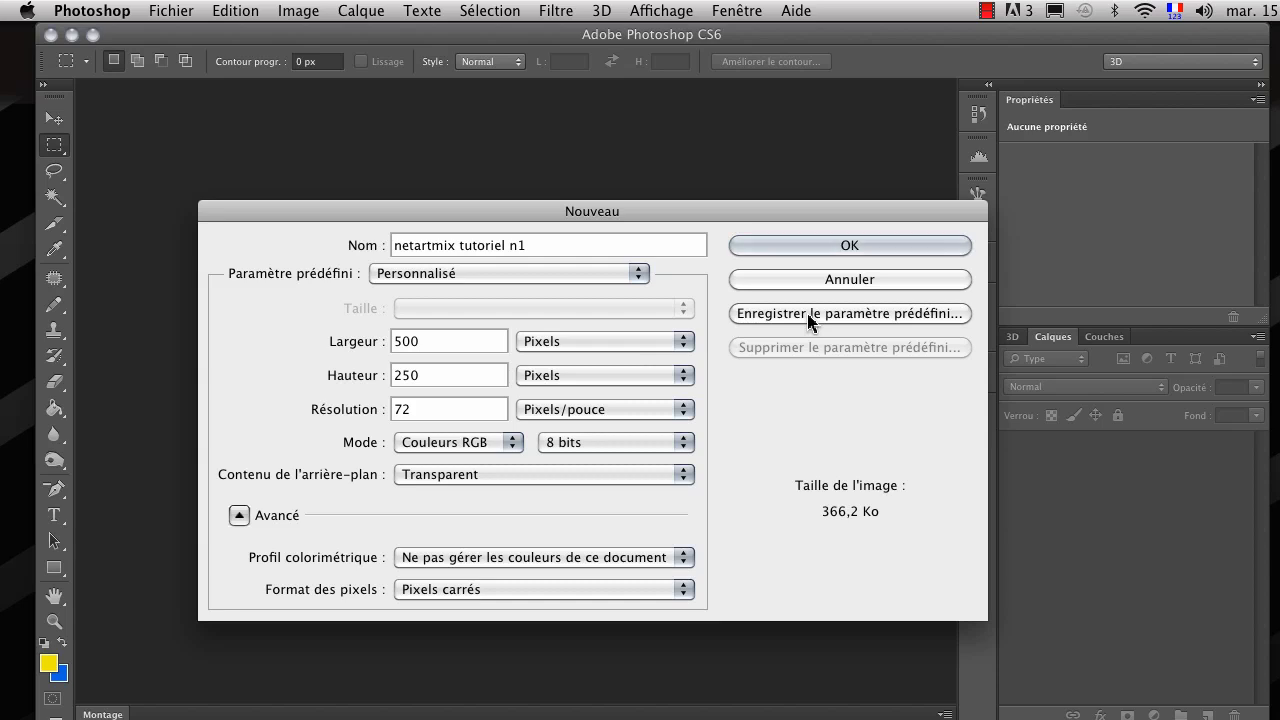
- Set the new document's height to 550 pixels
click(400, 375)
key(Delete)
text(5)
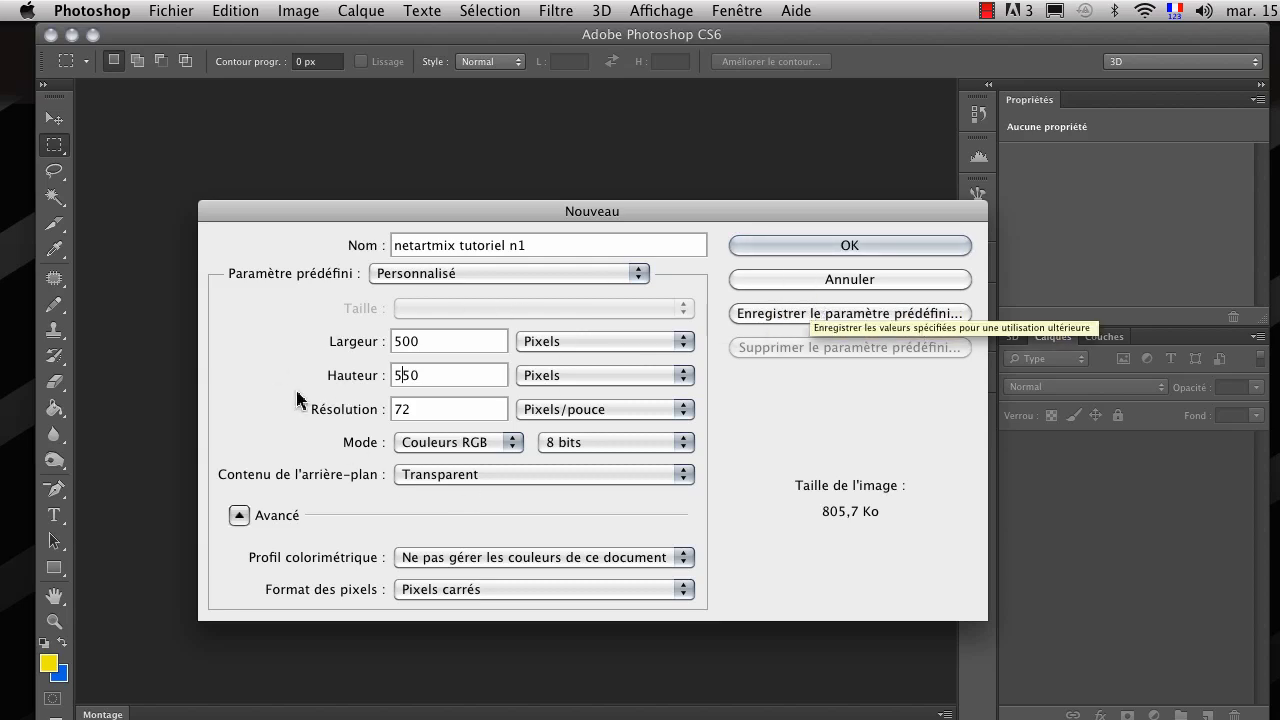
- Save the current document settings as a preset named "500 px x 550 px", including all the listed settings
click(545, 277)
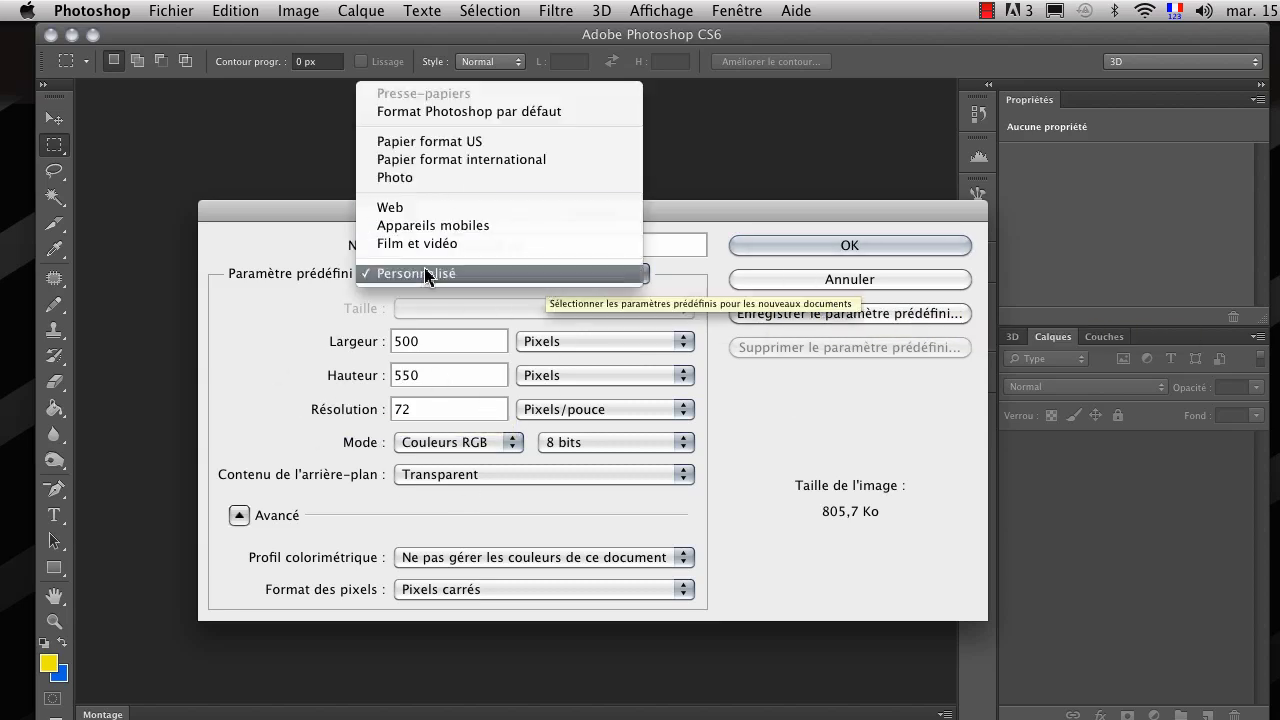
click(700, 310)
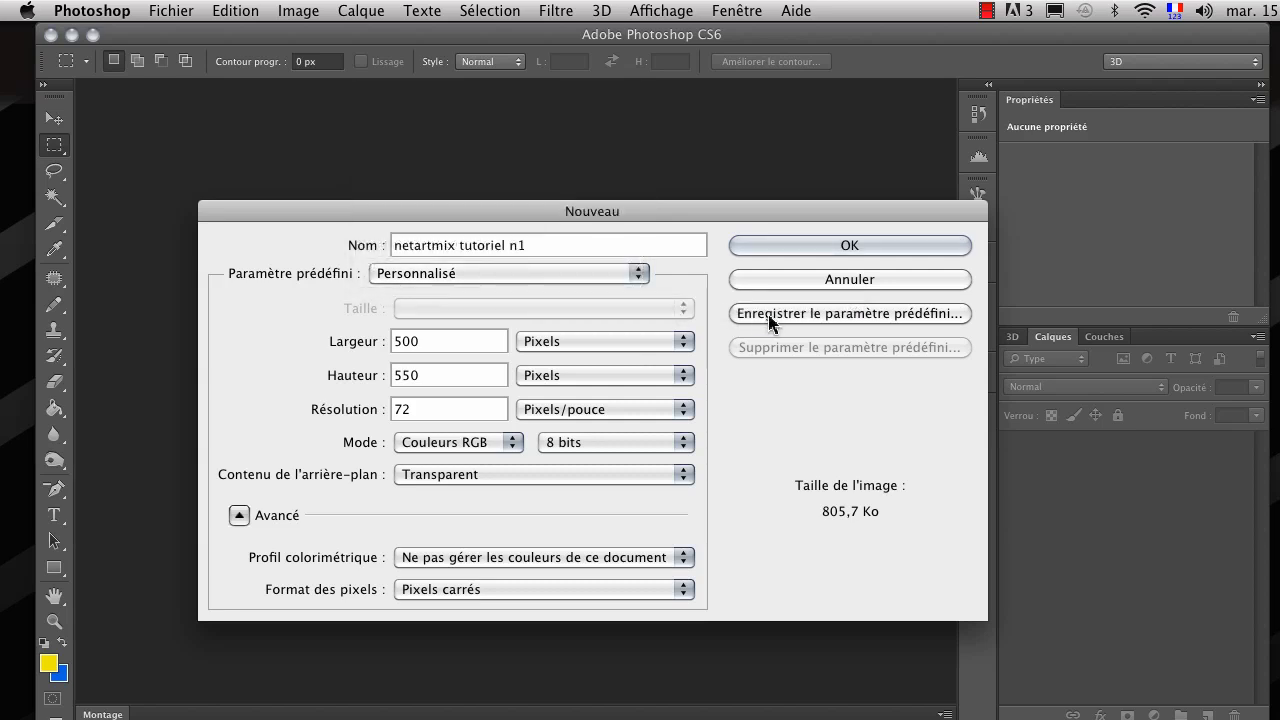
click(770, 316)
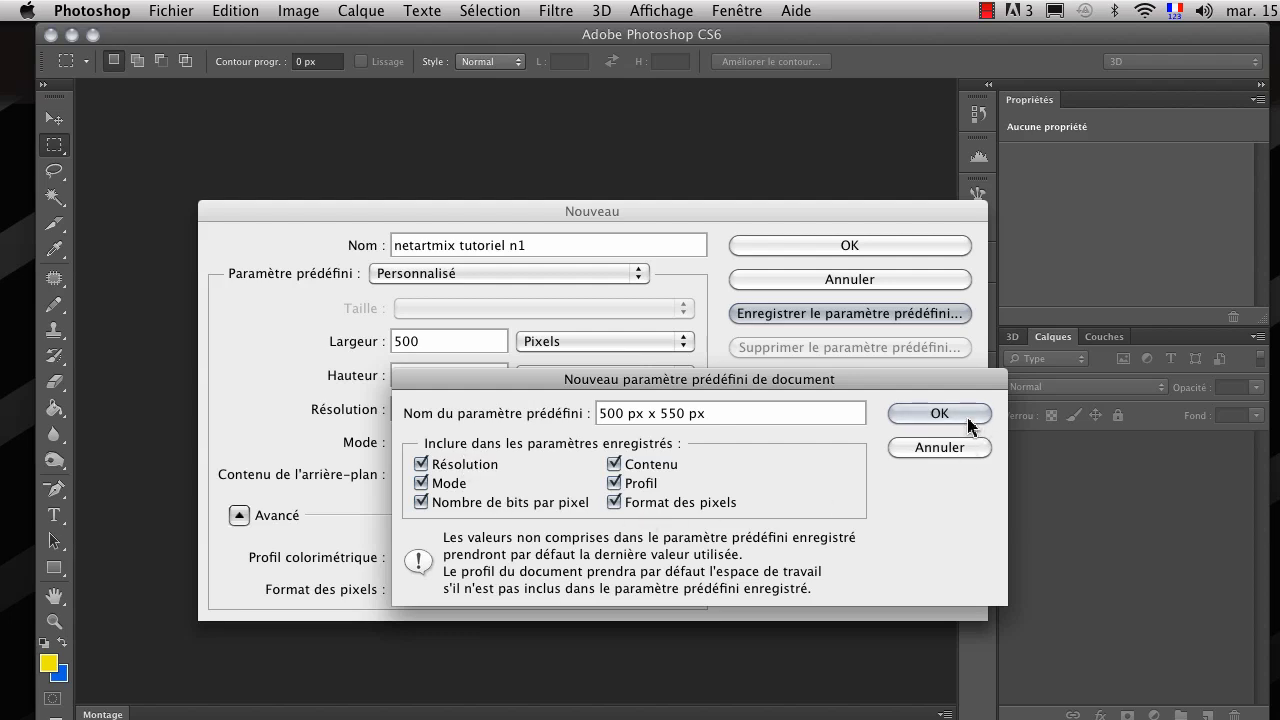
click(939, 413)
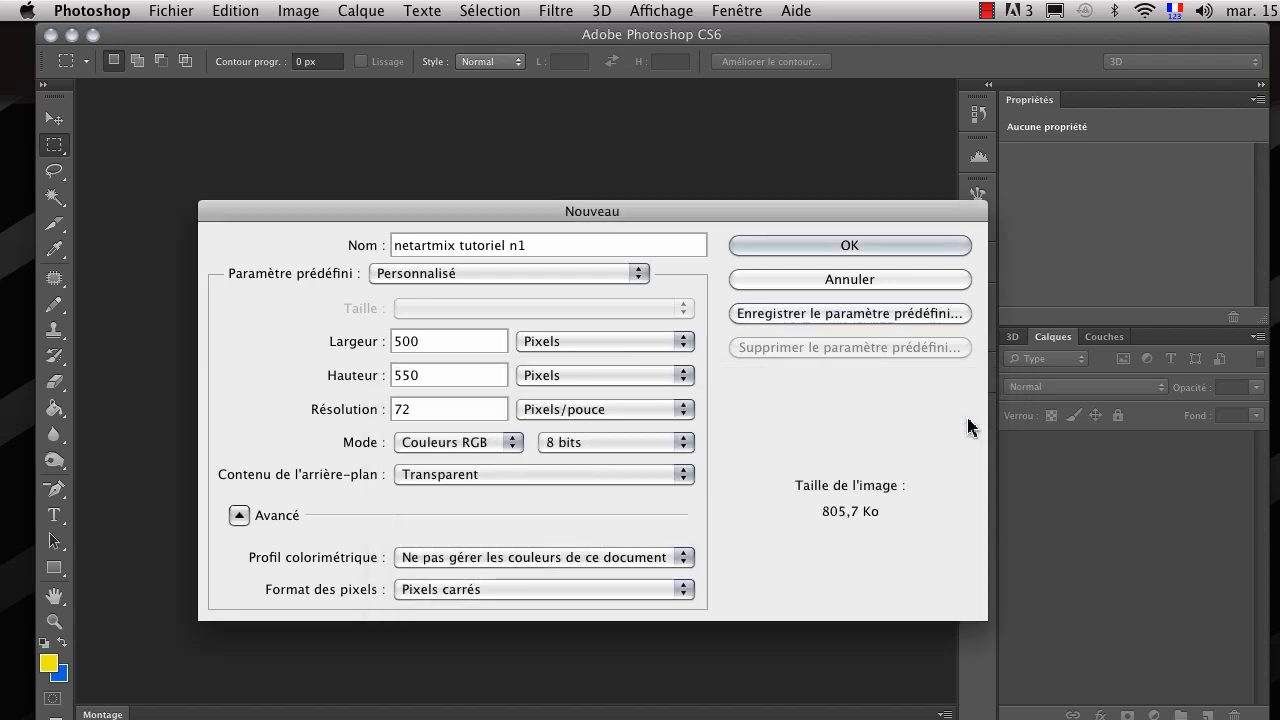
- Check the list of document presets and create the new document with the current custom settings
click(575, 270)
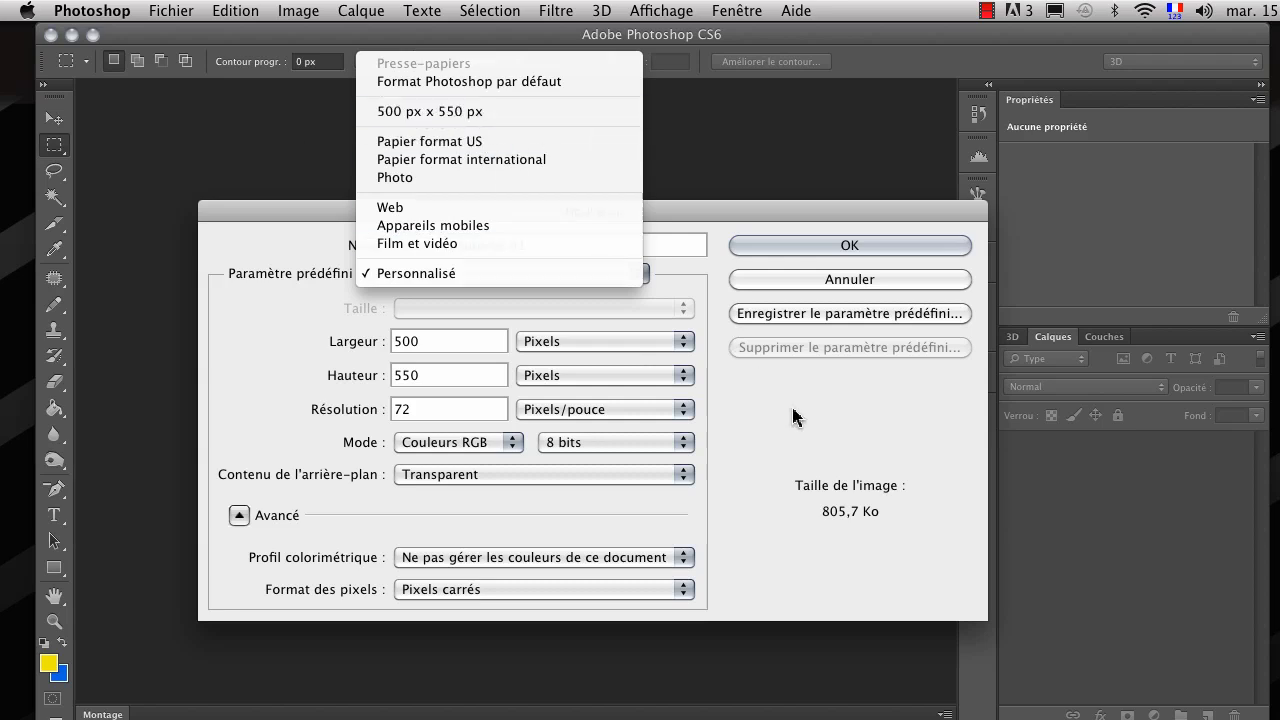
click(830, 420)
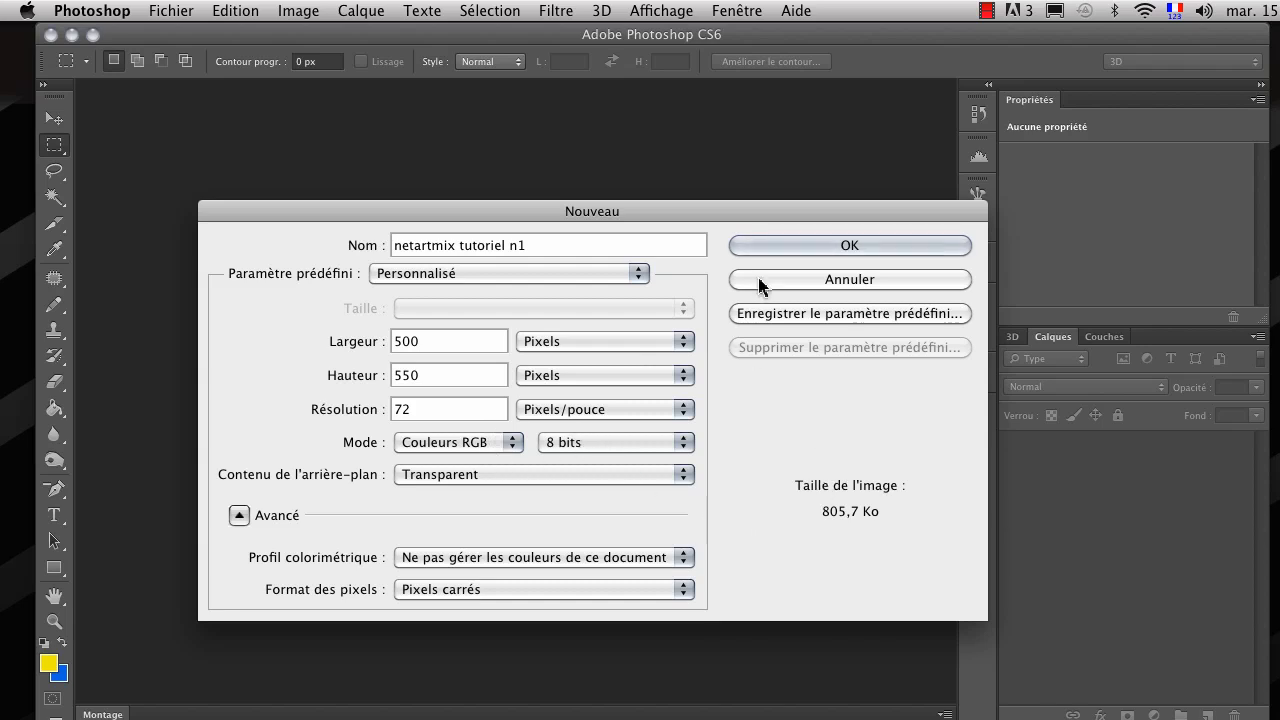
click(822, 250)
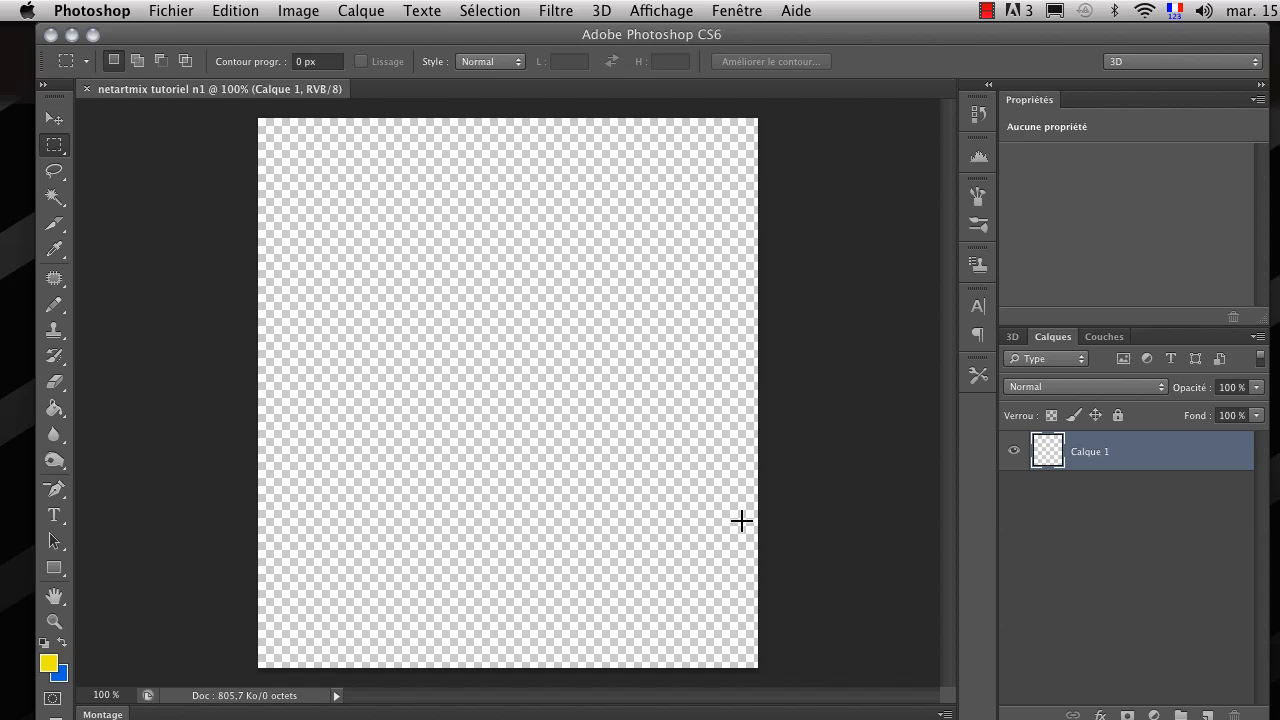
key(super+plus)
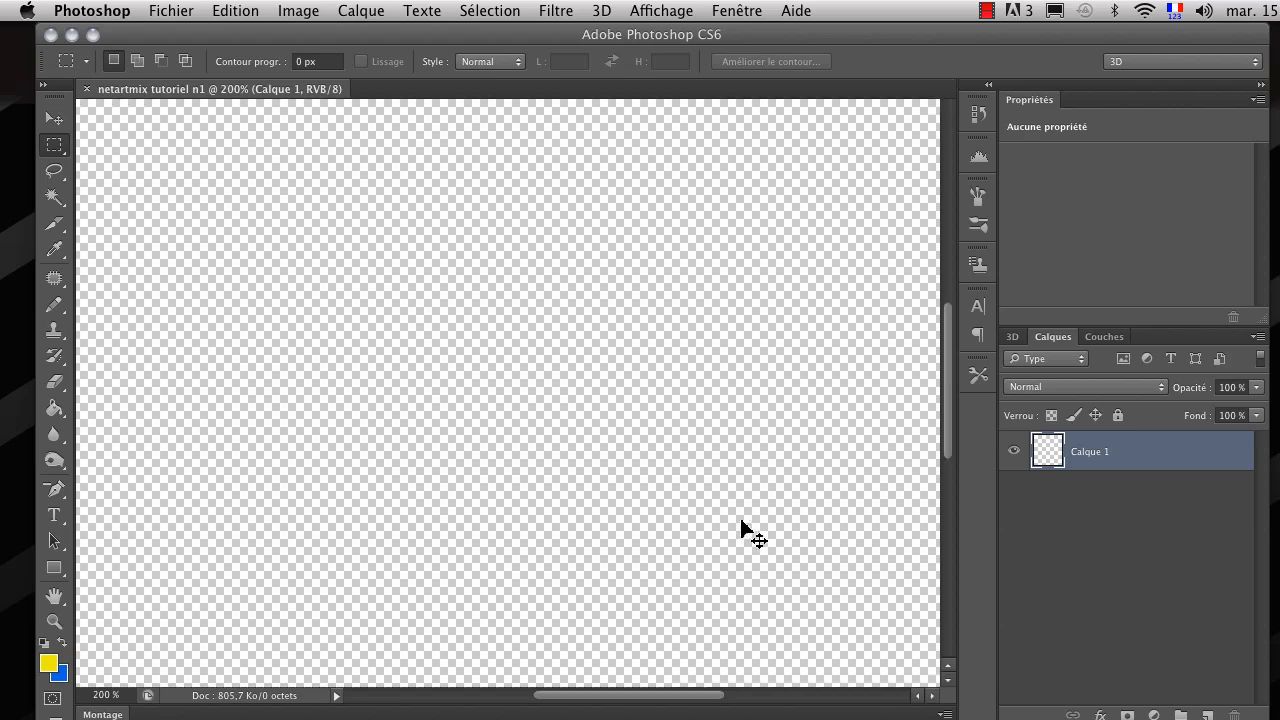
key(super+minus)
key(super+minus)
key(super+minus)
key(super+plus)
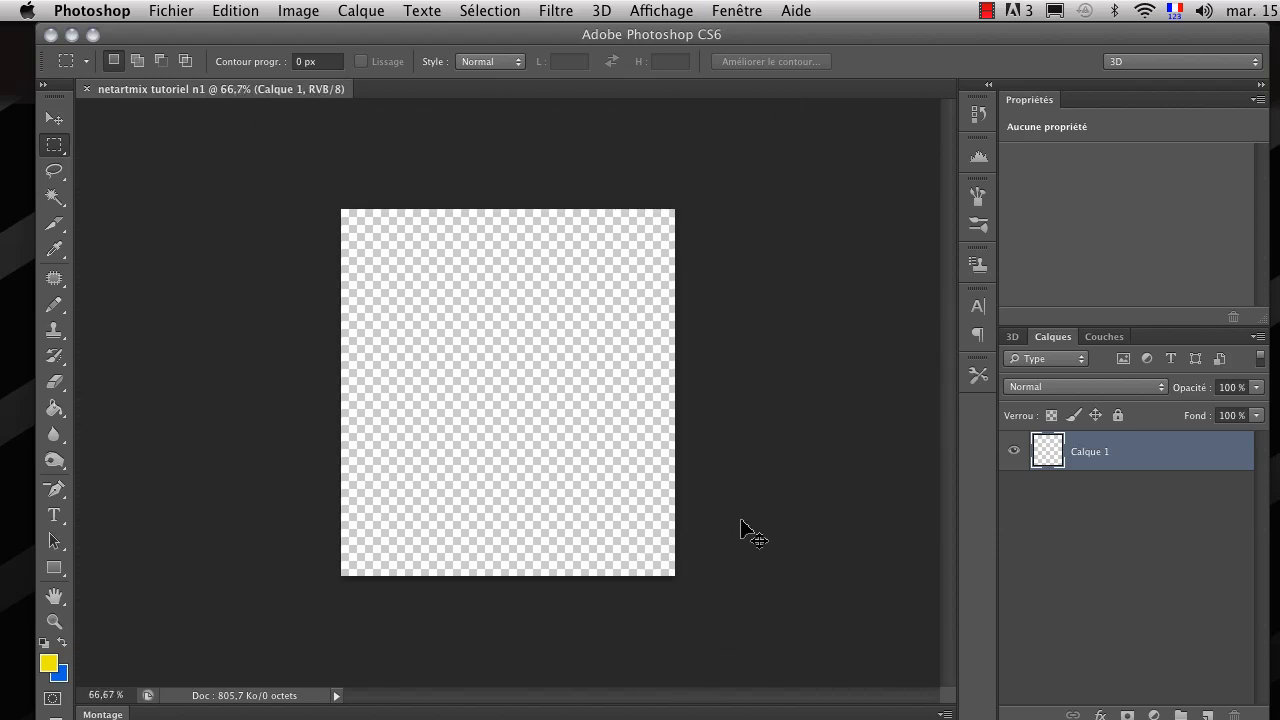
key(super+plus)
key(super+minus)
key(super+minus)
key(super+minus)
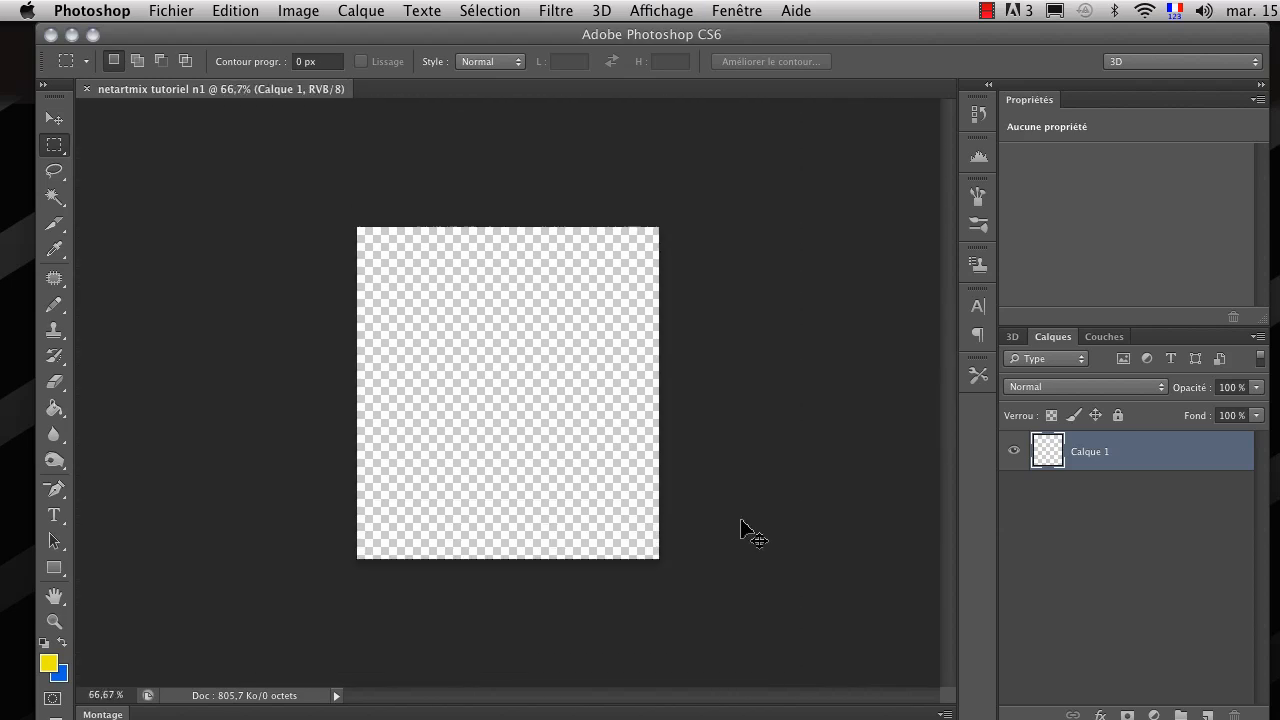
key(super+plus)
key(super+plus)
key(super+plus)
key(super+plus)
key(super+minus)
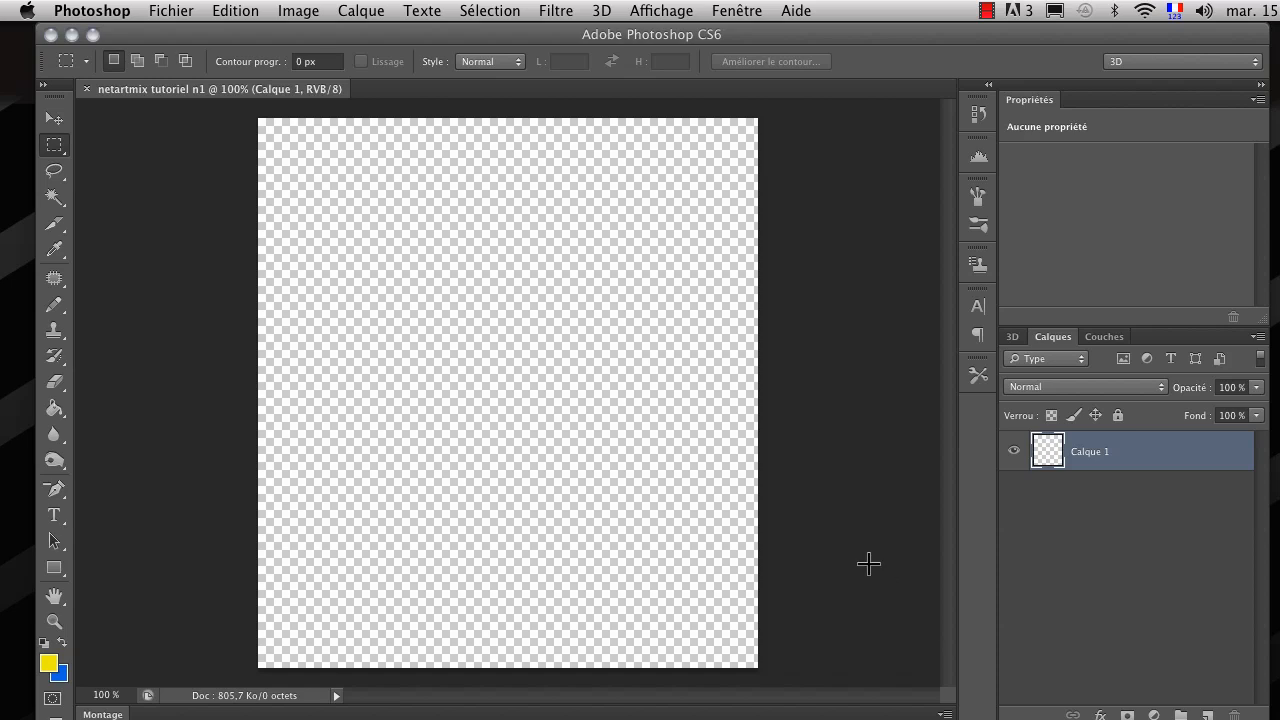
- Swap the foreground and background colours and draw a blue rectangle of about 527 x 558 px covering the whole canvas
click(53, 122)
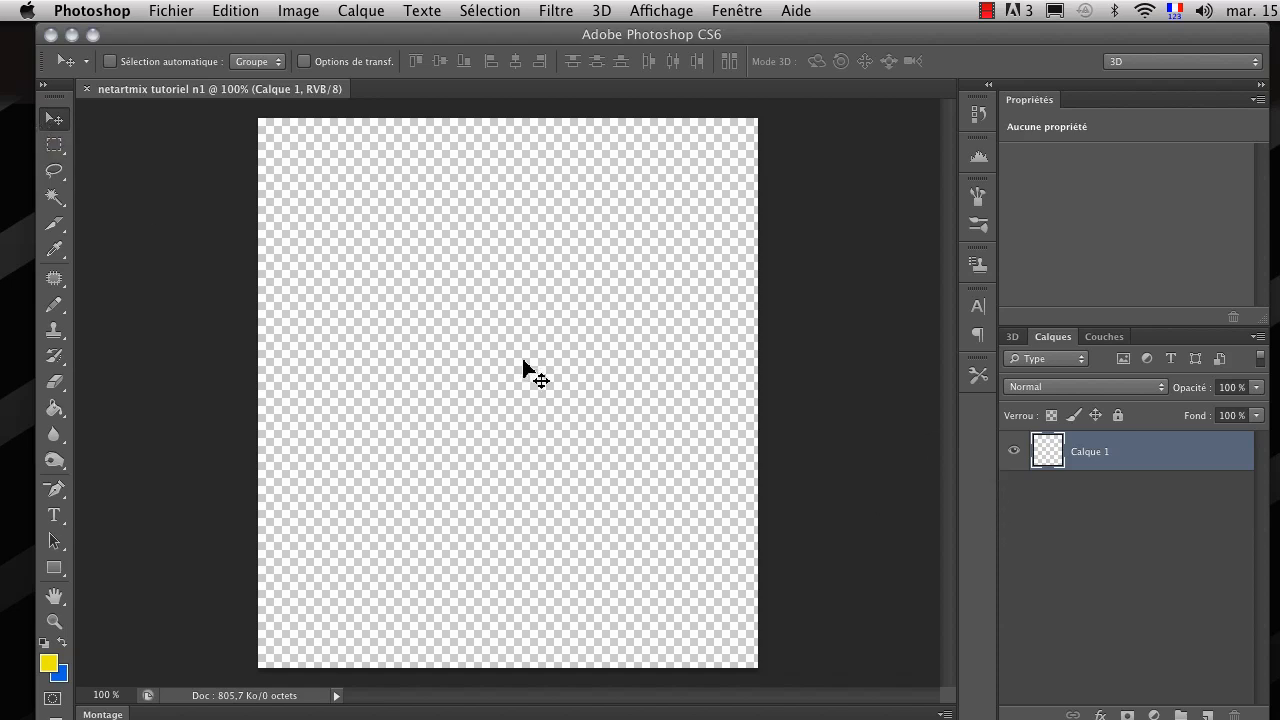
click(55, 568)
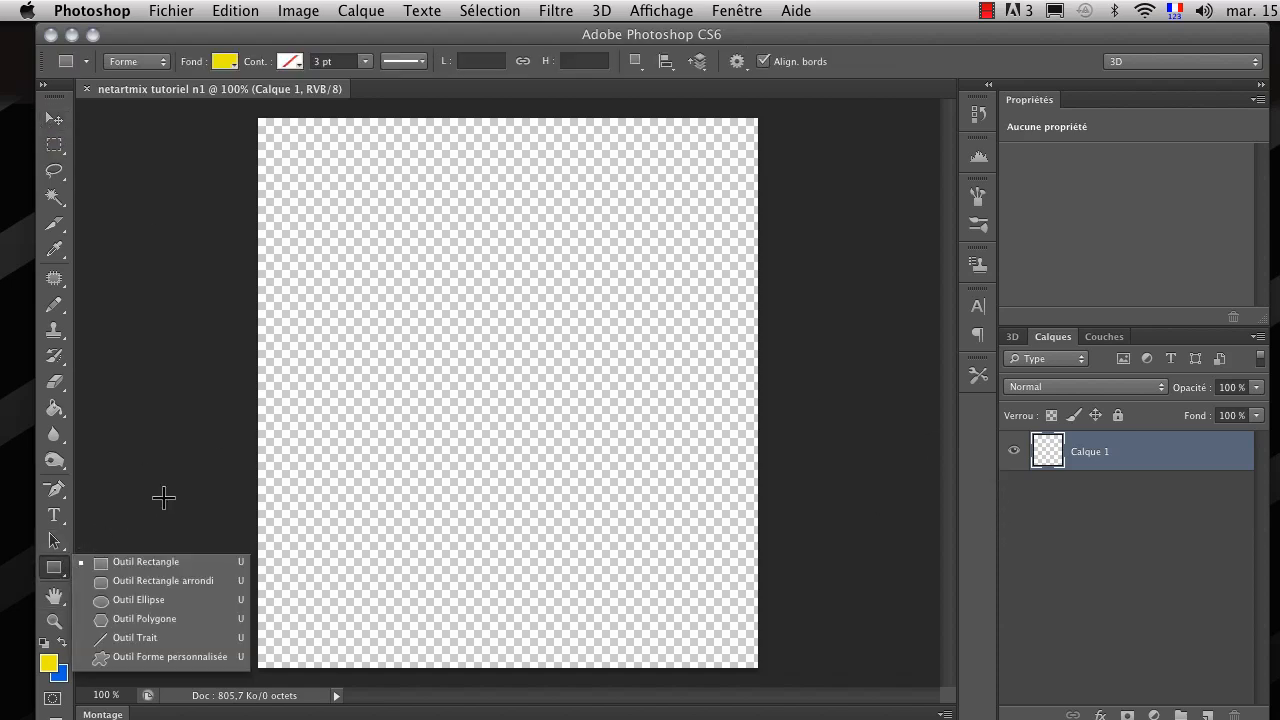
click(346, 450)
click(646, 540)
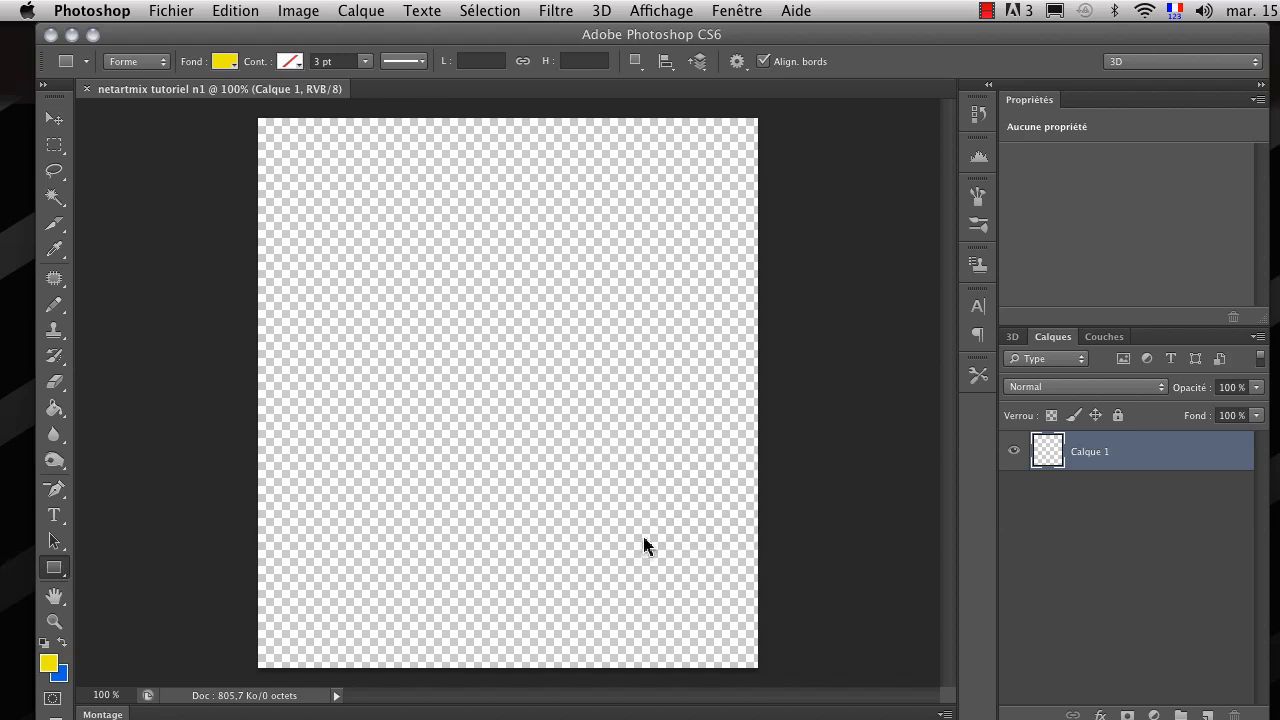
click(62, 571)
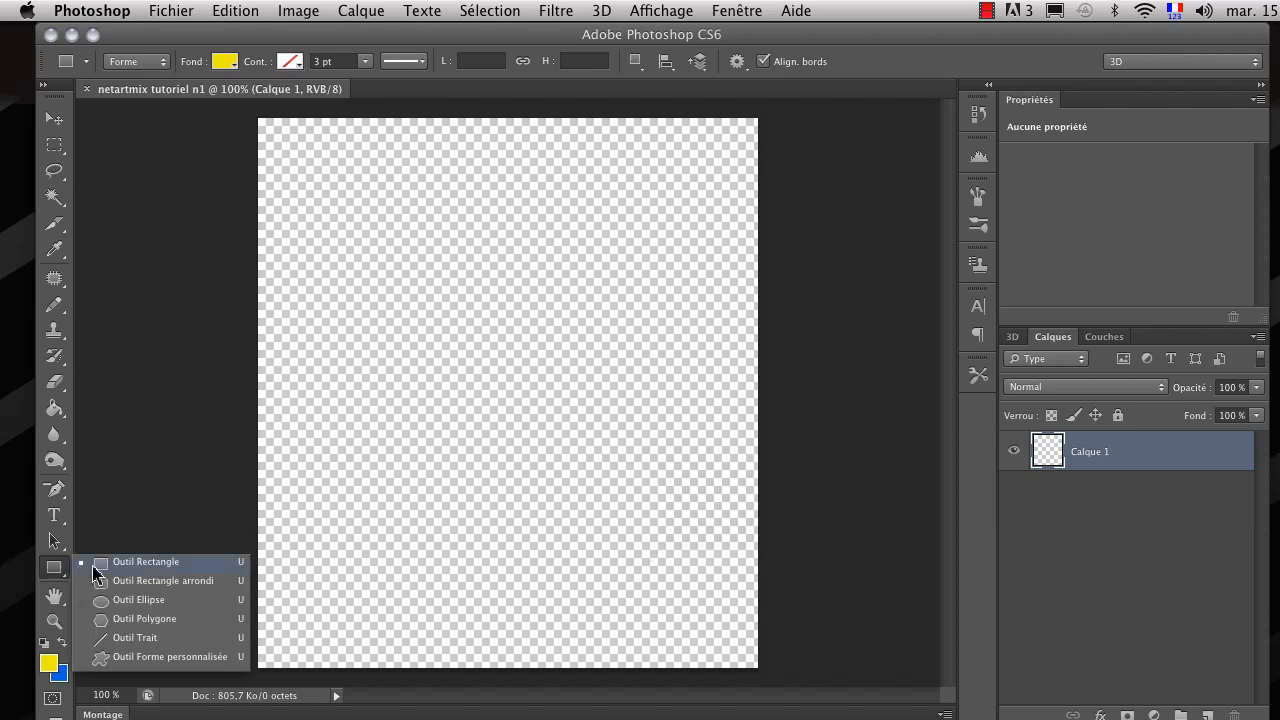
click(89, 562)
click(53, 566)
click(92, 560)
click(62, 642)
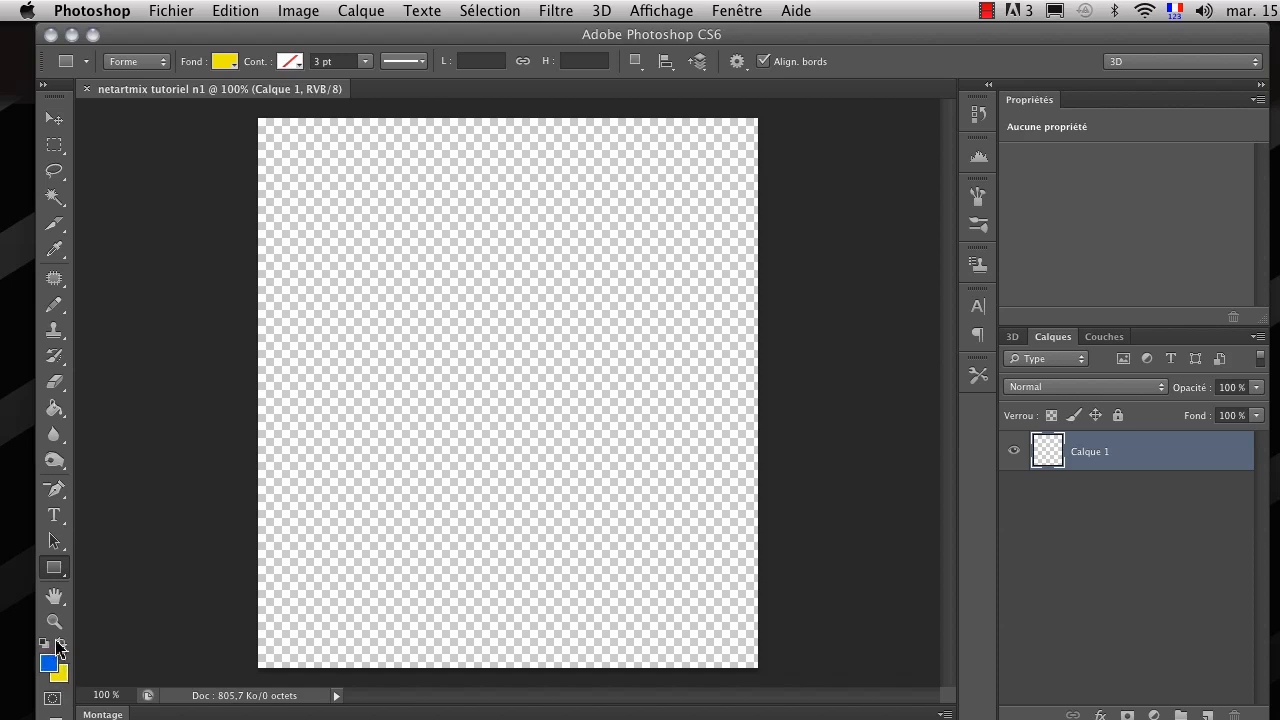
drag(252, 117, 779, 675)
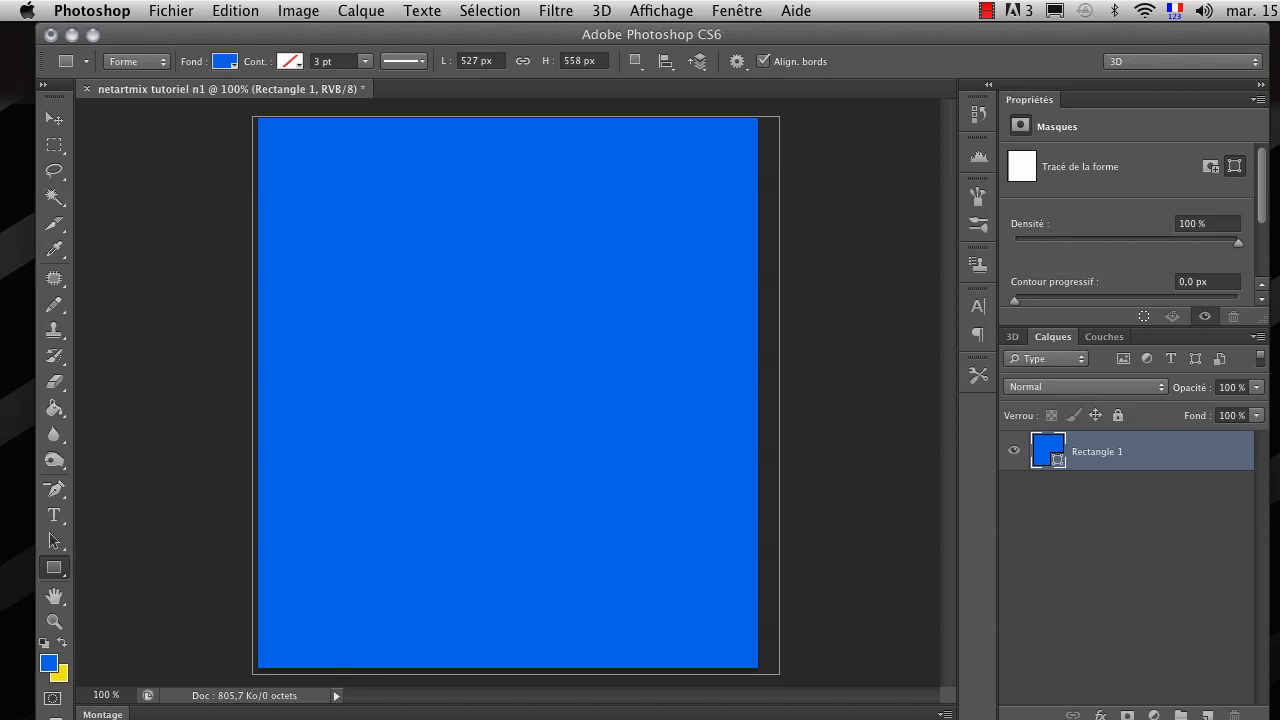
- Shorten the application window slightly and add a new empty layer above the blue rectangle
drag(1260, 712, 1264, 705)
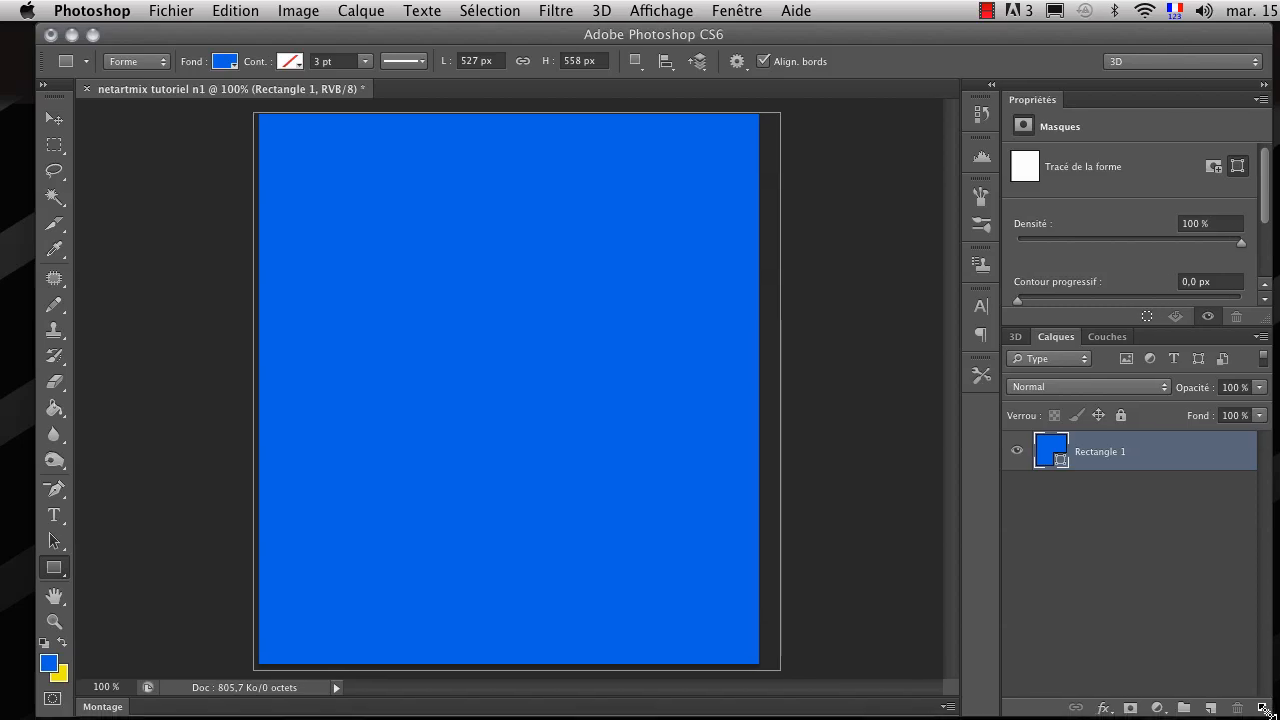
click(1210, 708)
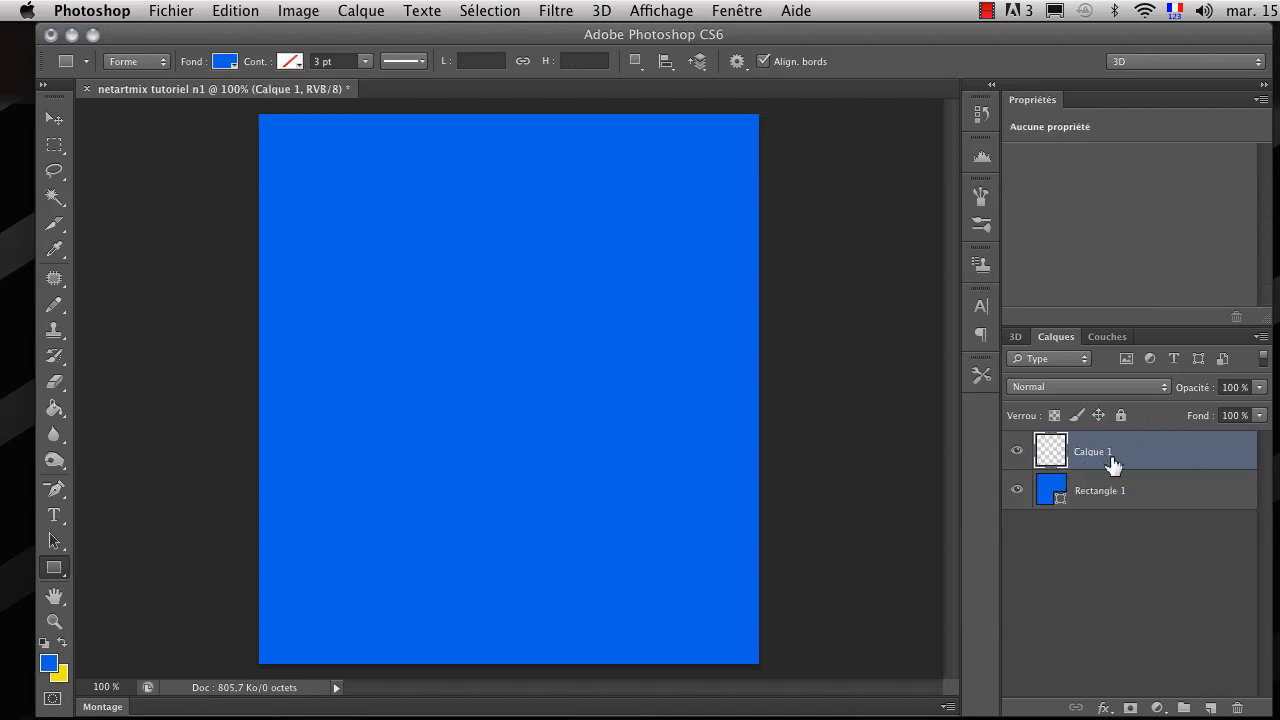
- Choose the Rectangle tool and swap the foreground and background colours back and forth, ending with yellow as the foreground
click(54, 567)
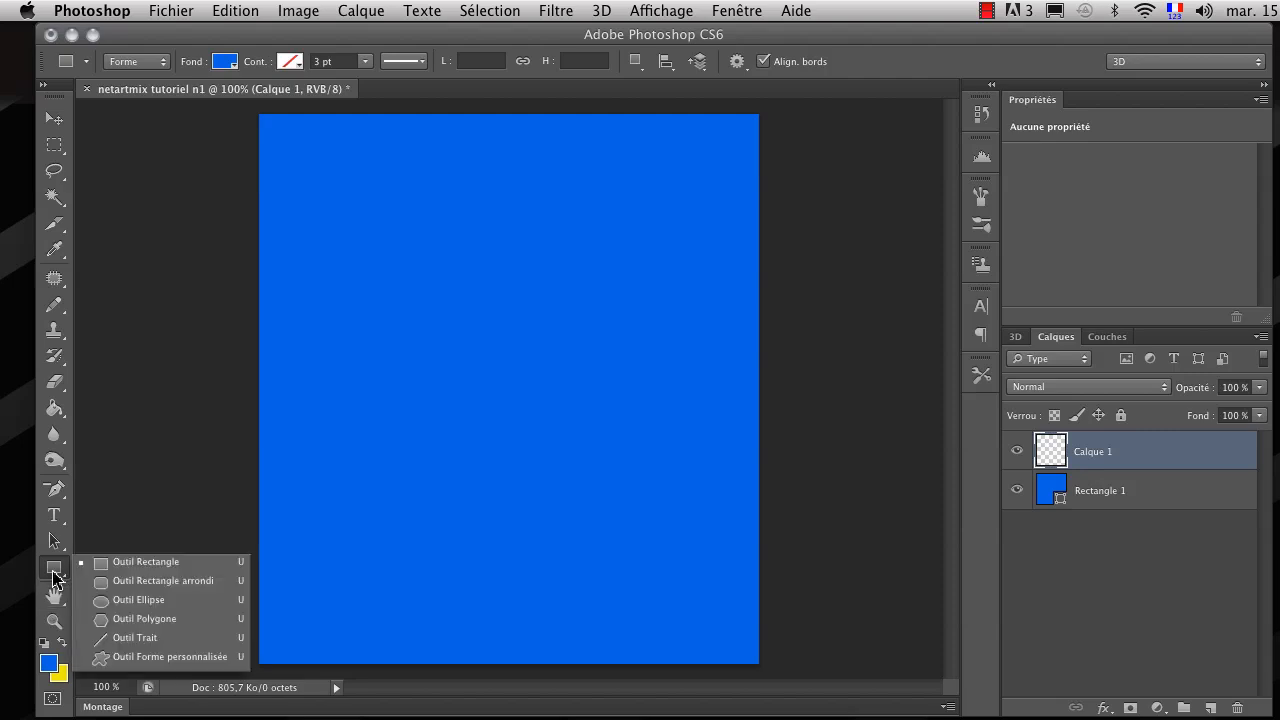
click(148, 571)
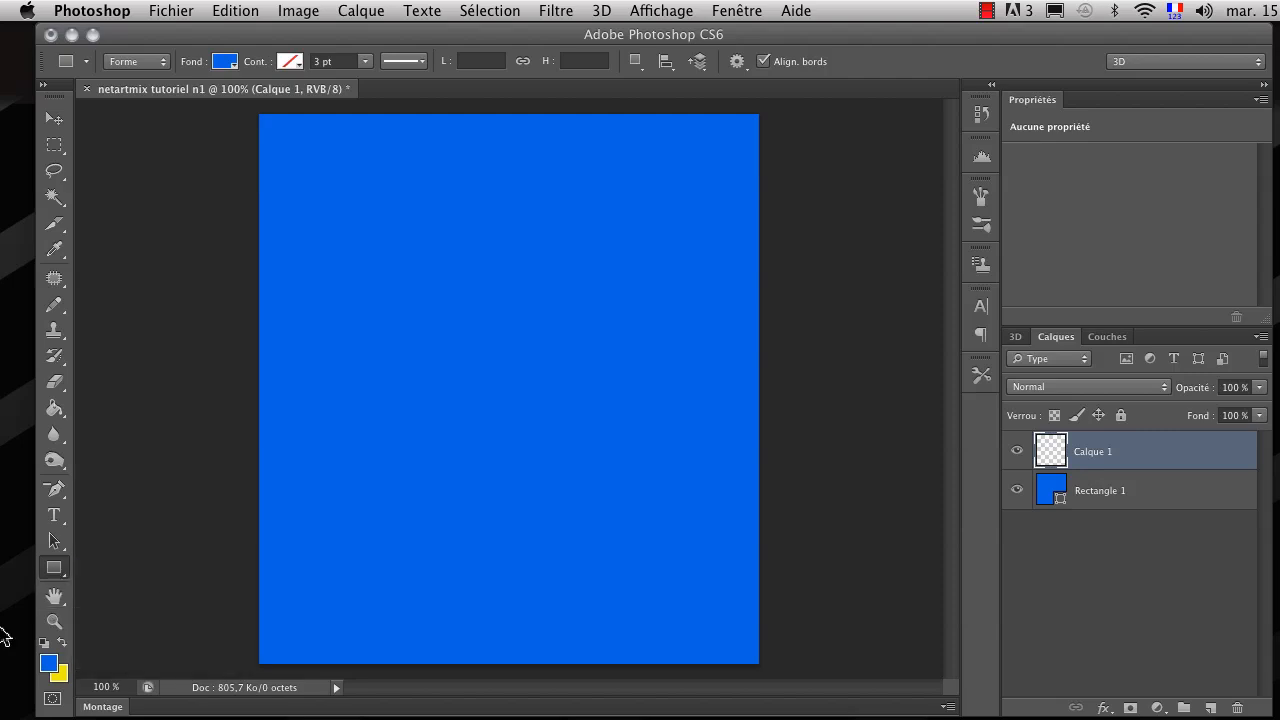
click(62, 646)
click(62, 646)
click(62, 646)
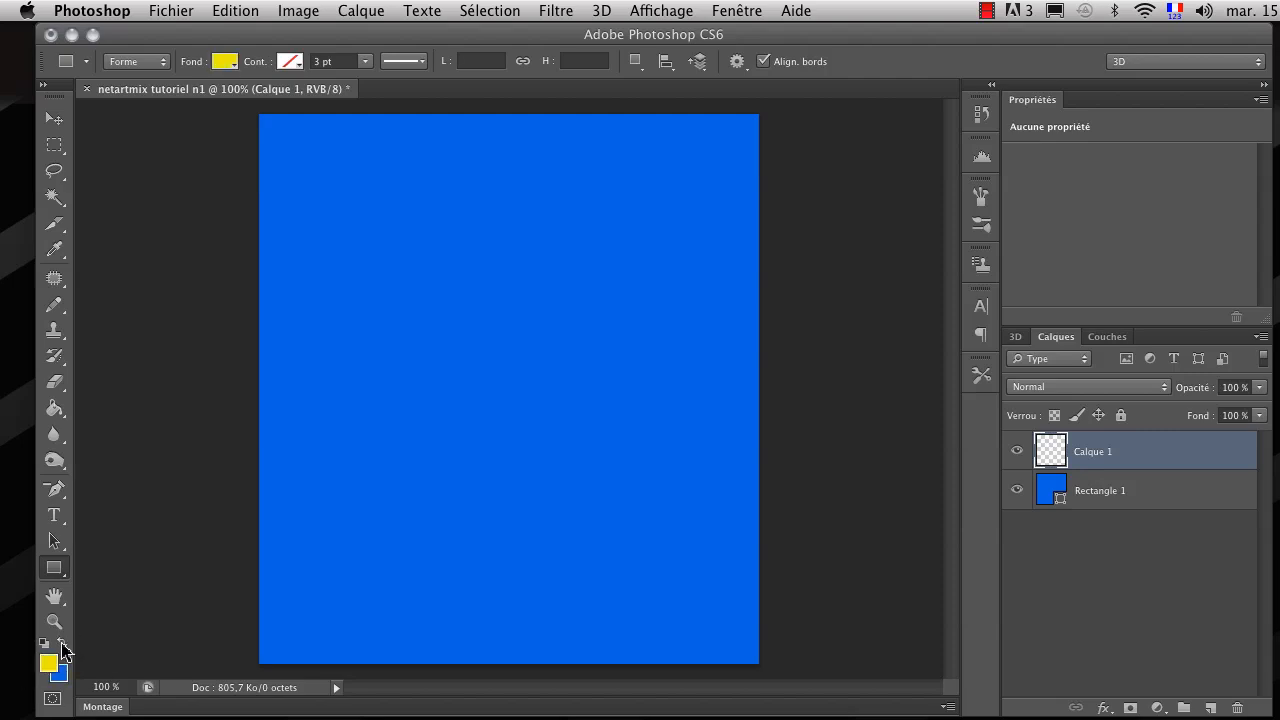
click(62, 646)
click(62, 646)
click(62, 646)
click(62, 646)
click(62, 646)
click(62, 646)
click(62, 646)
click(229, 64)
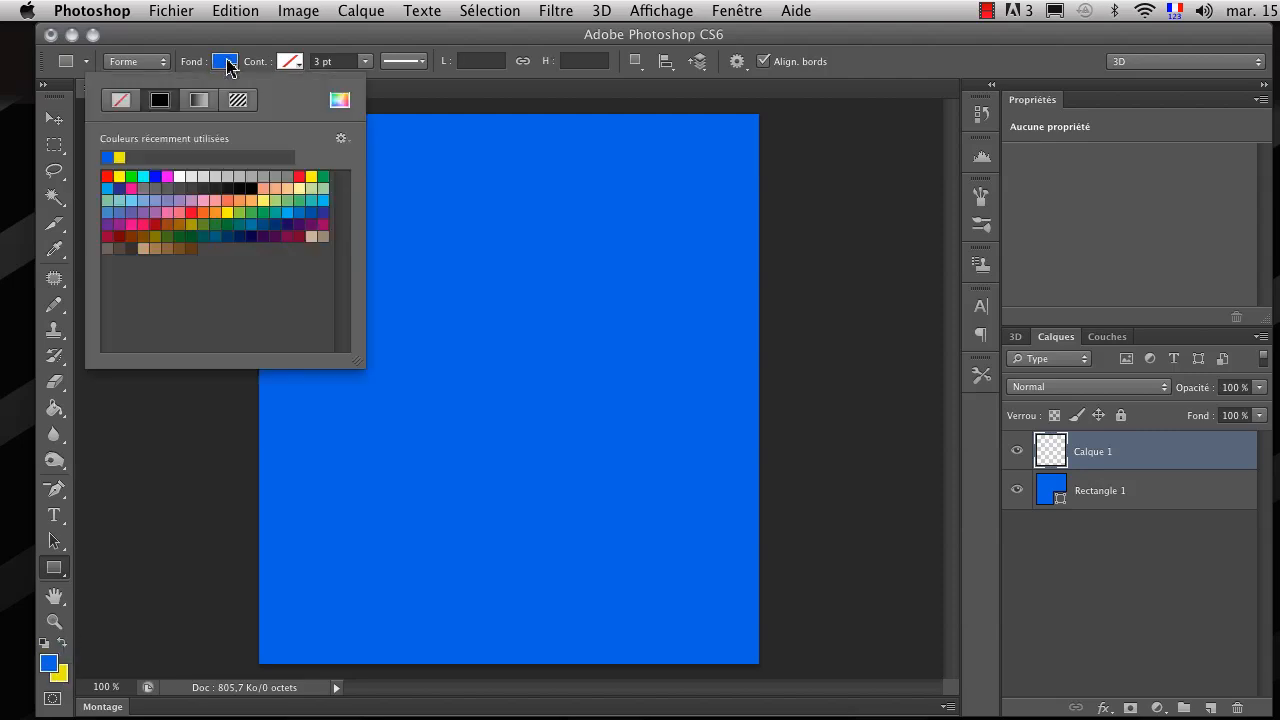
click(62, 646)
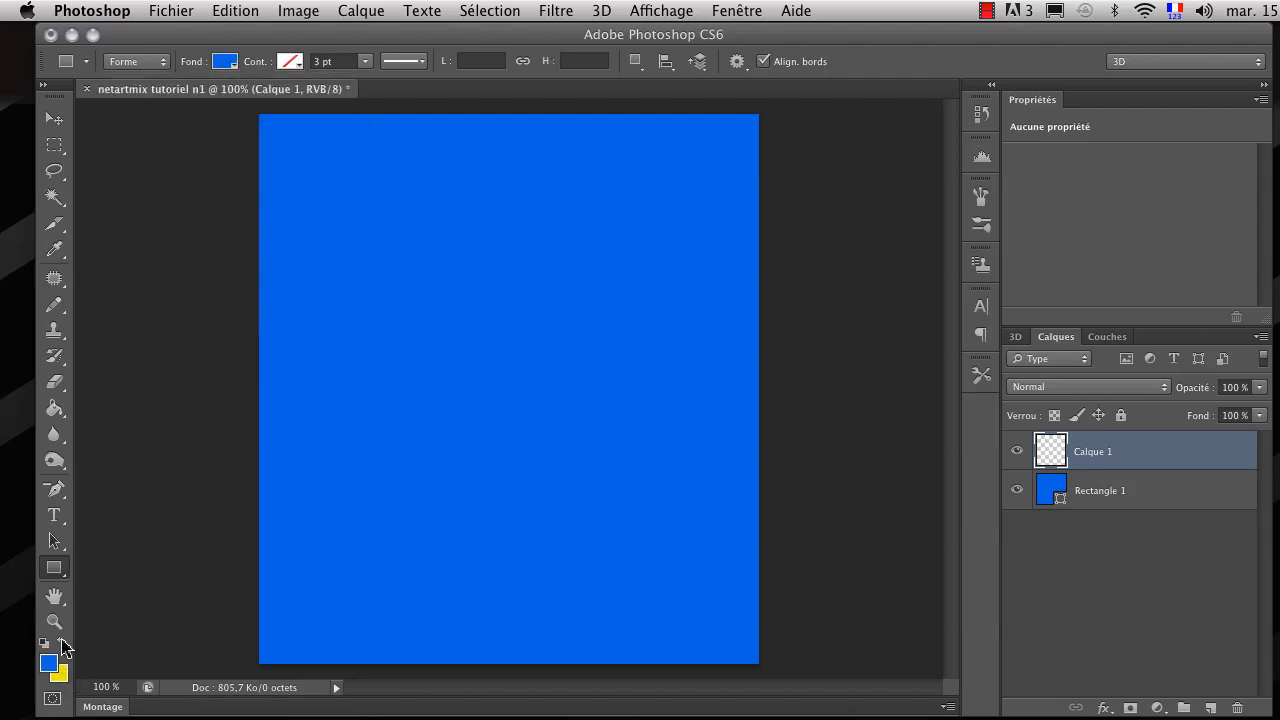
click(62, 646)
click(62, 646)
click(62, 646)
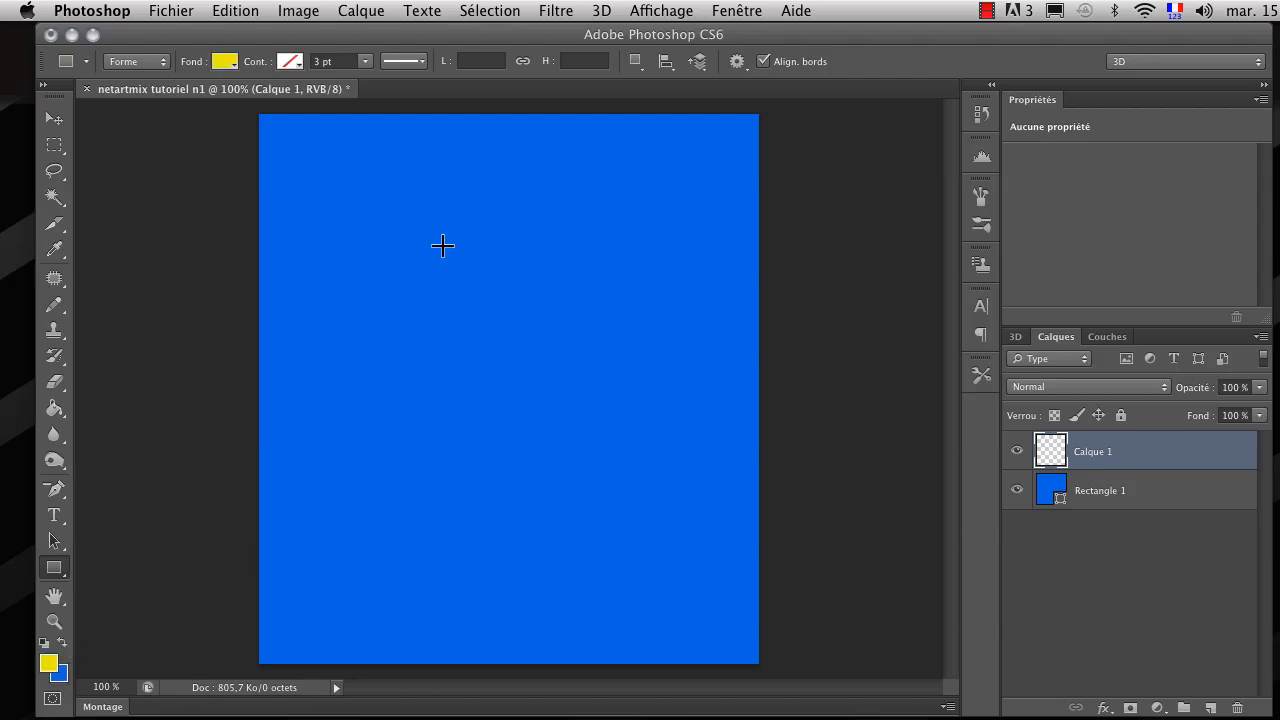
click(48, 664)
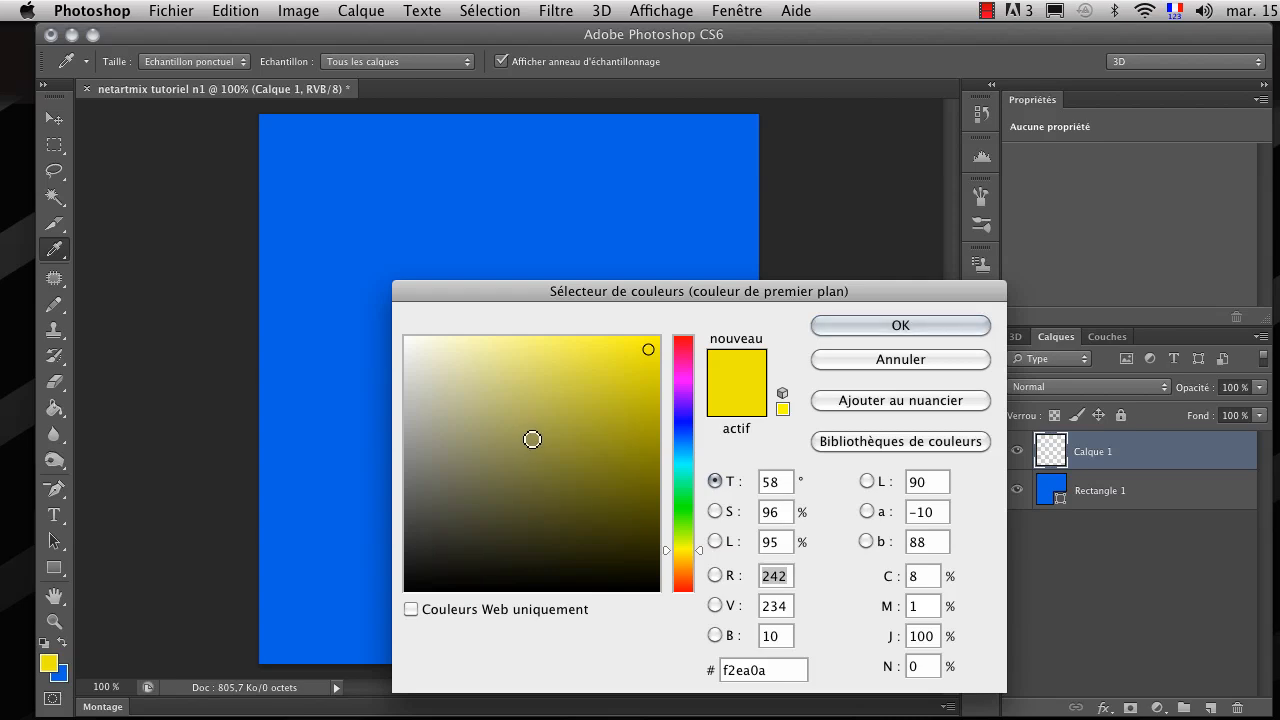
click(683, 487)
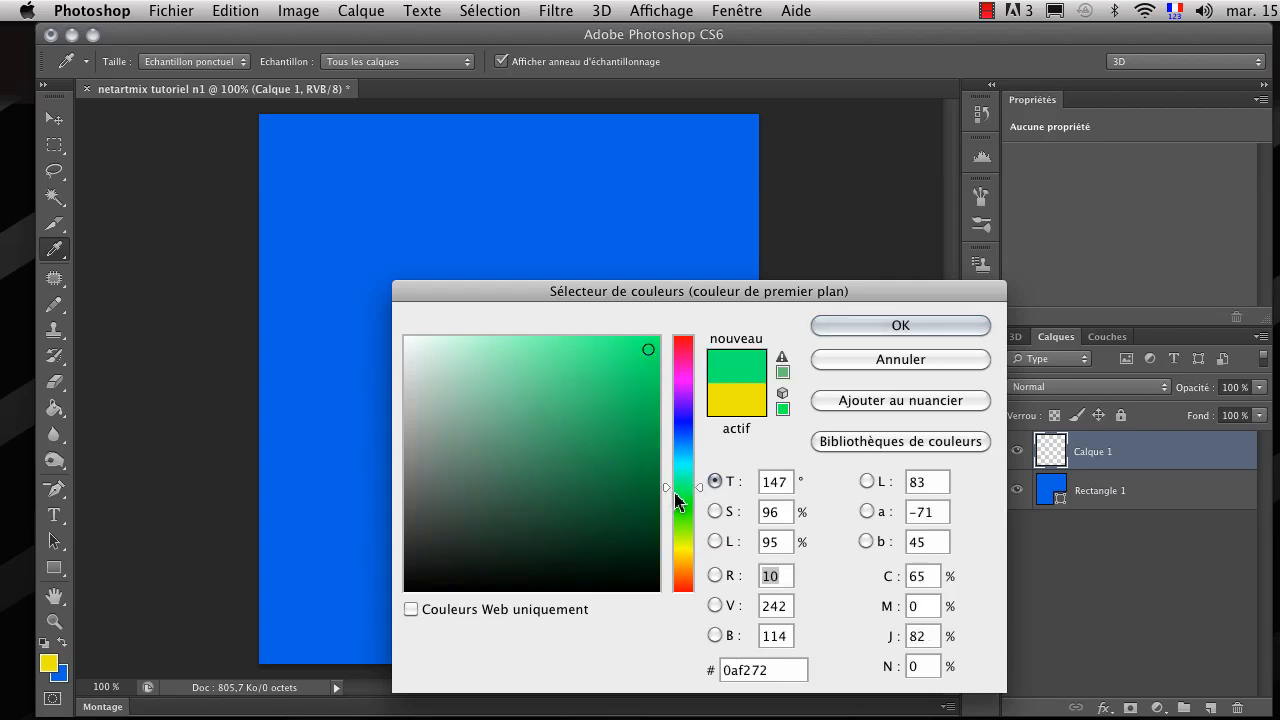
drag(675, 491, 681, 575)
click(687, 413)
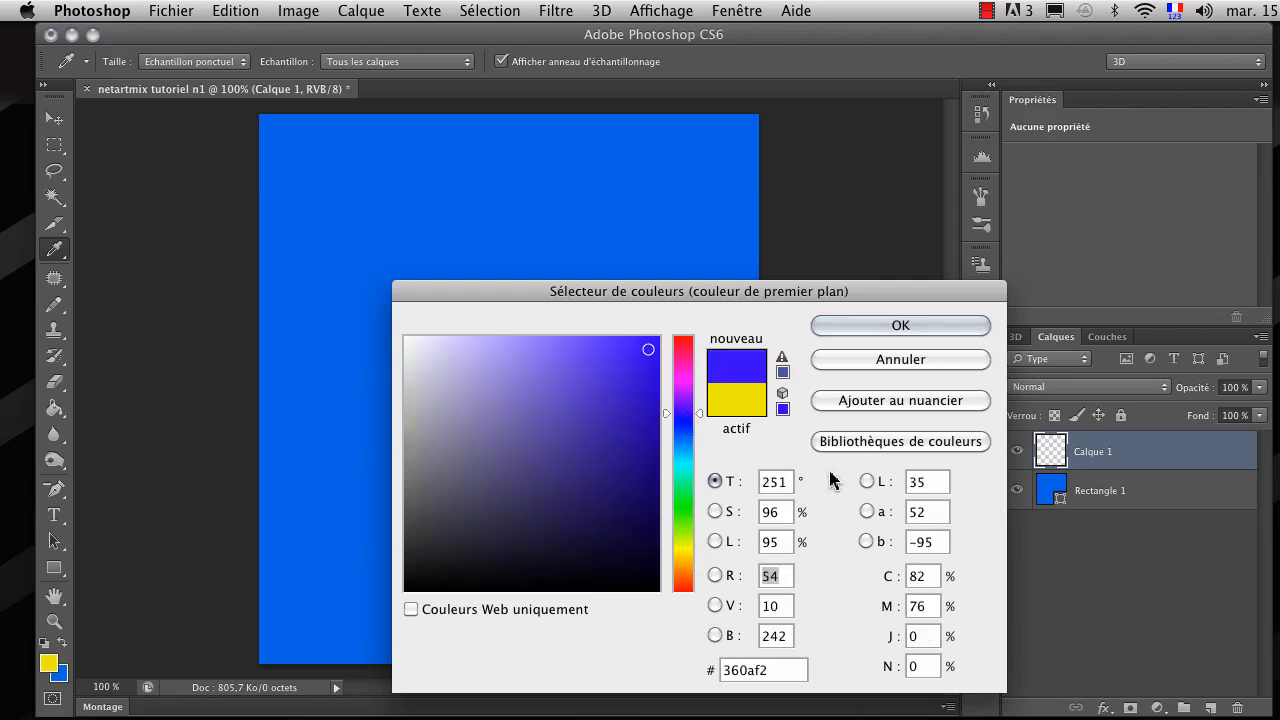
click(924, 445)
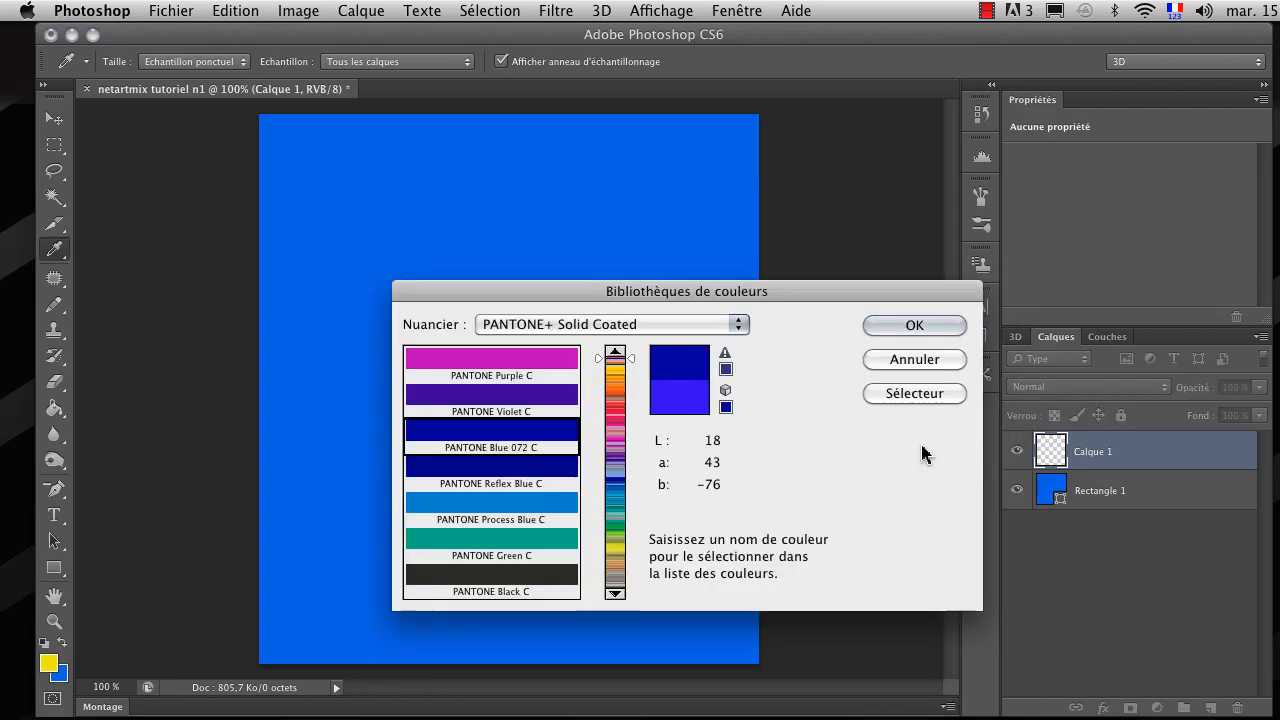
click(950, 360)
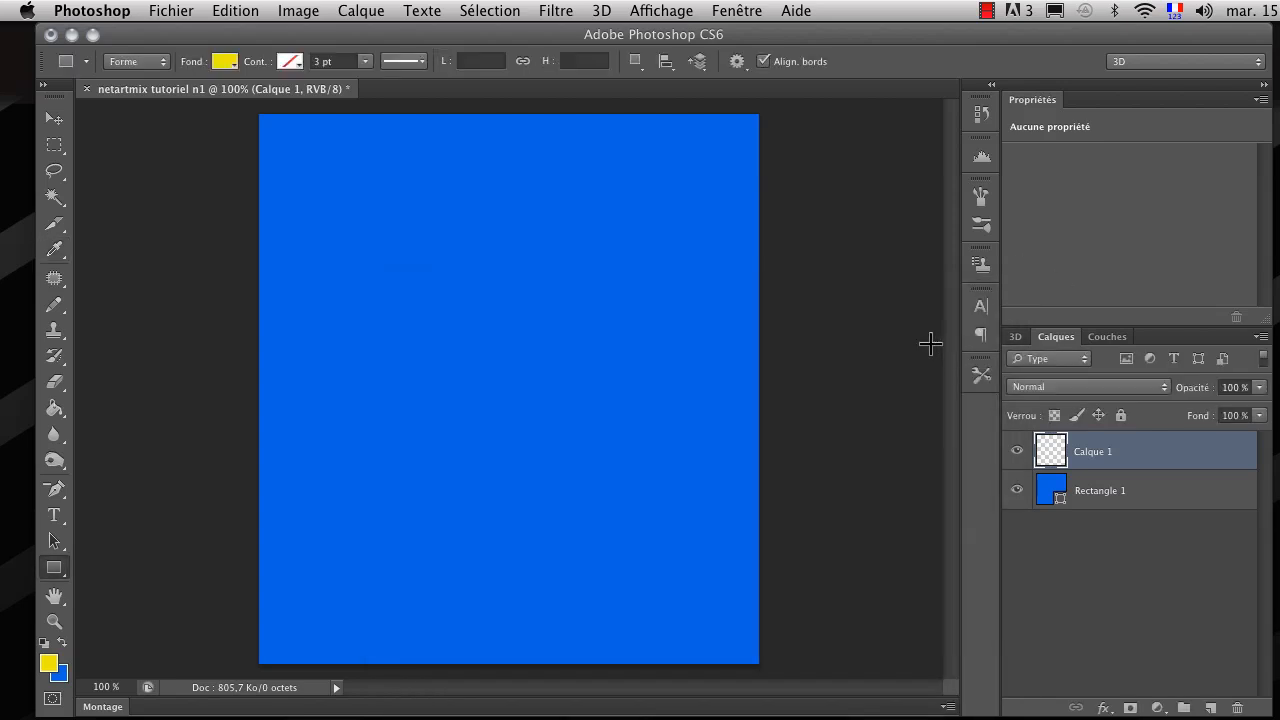
- Set the foreground to web-safe yellow ffff00 and draw a rectangle of about 295 x 131 px in the canvas's upper part
click(57, 663)
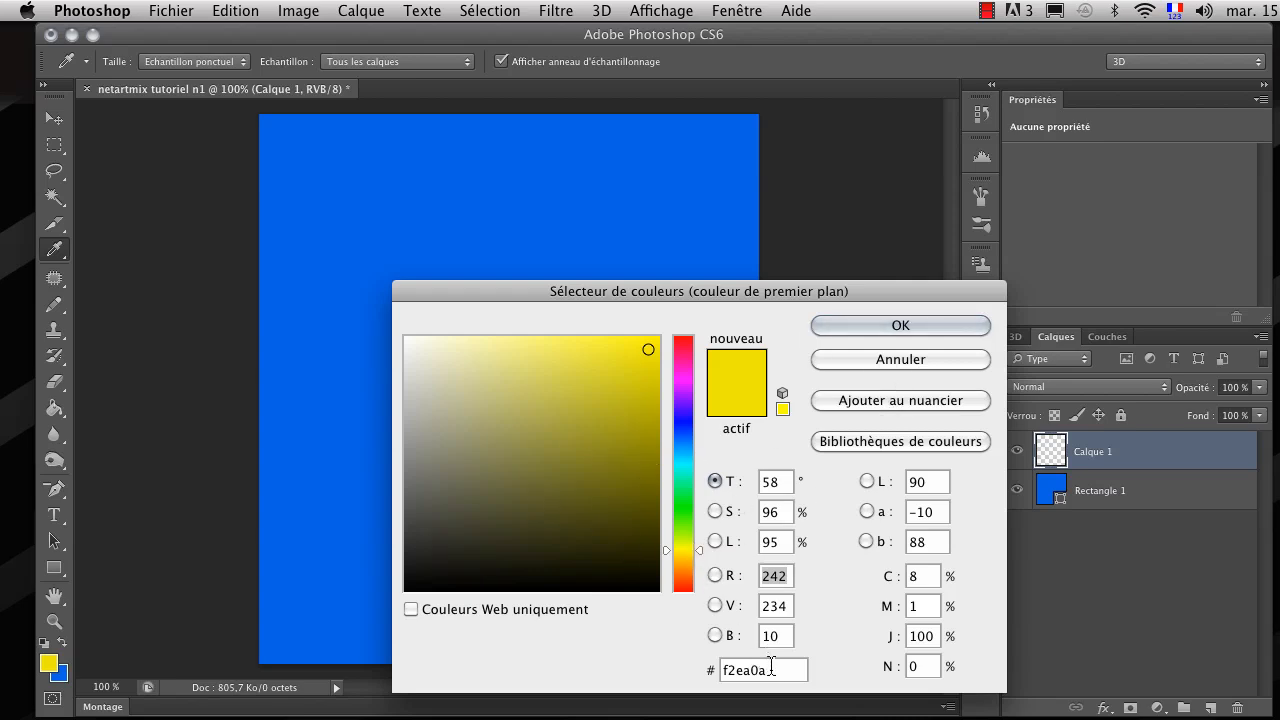
drag(772, 670, 729, 669)
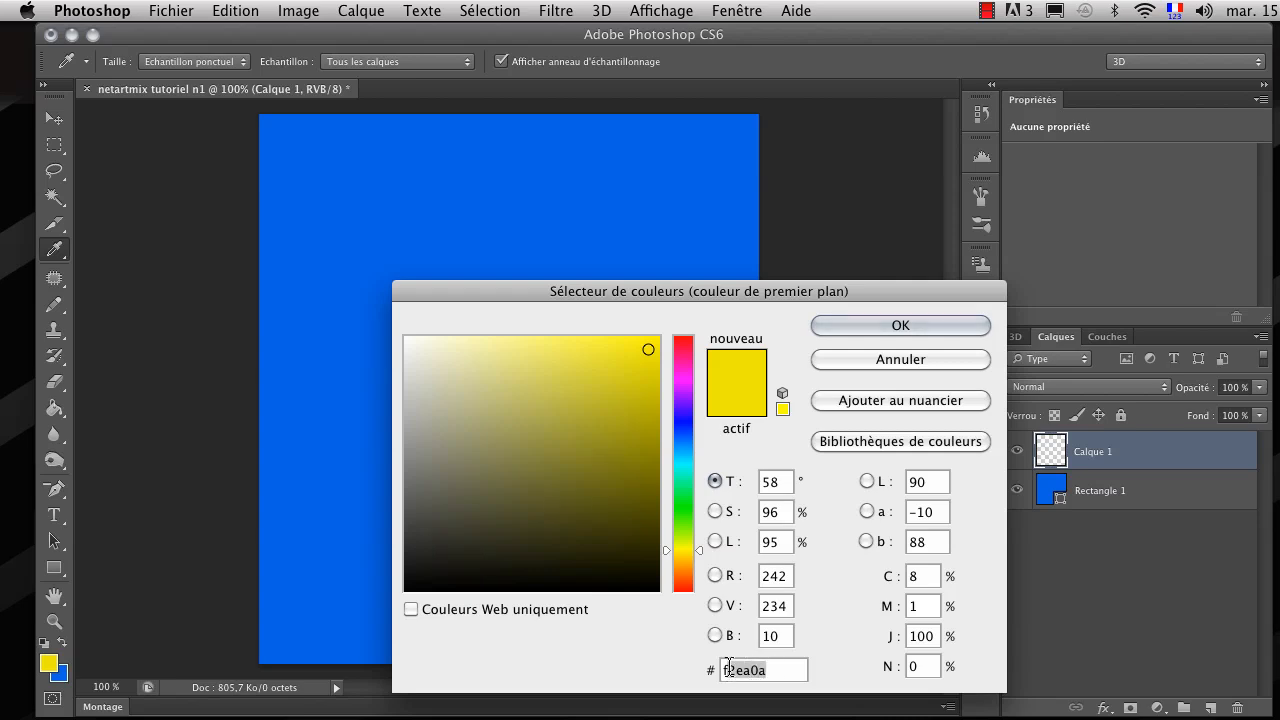
click(790, 665)
double_click(790, 665)
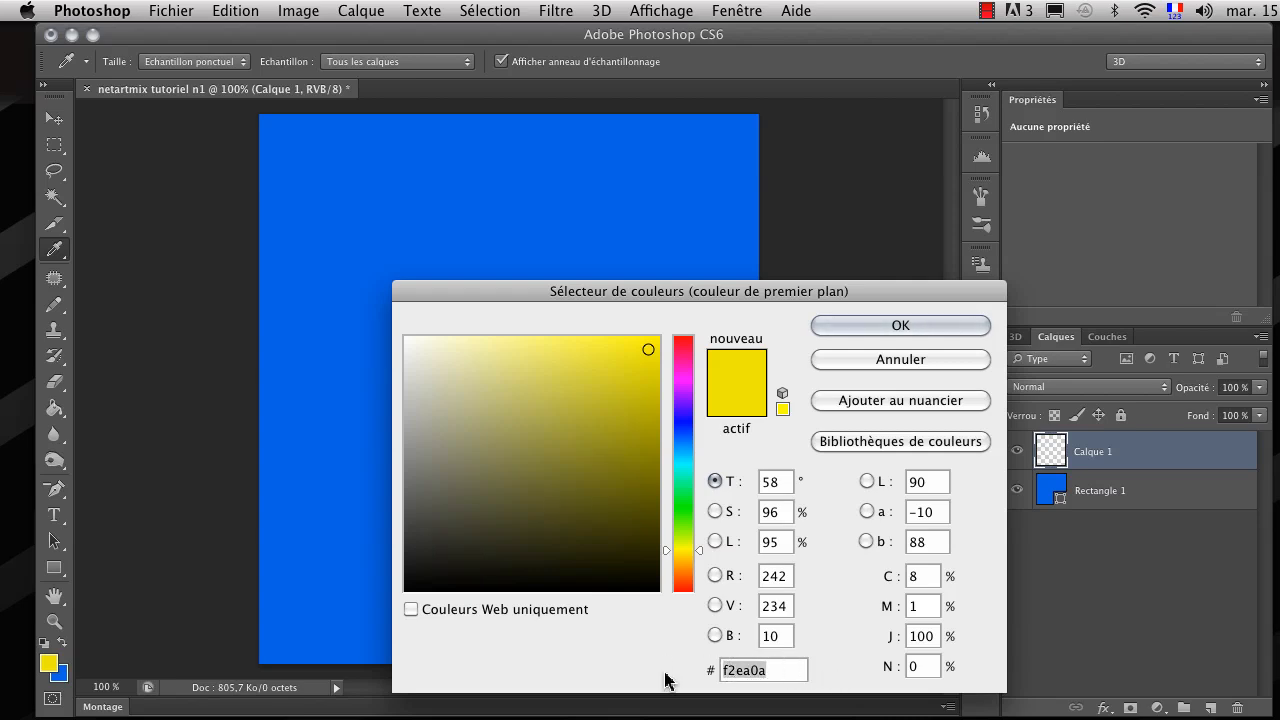
click(781, 670)
drag(790, 670, 667, 672)
click(409, 610)
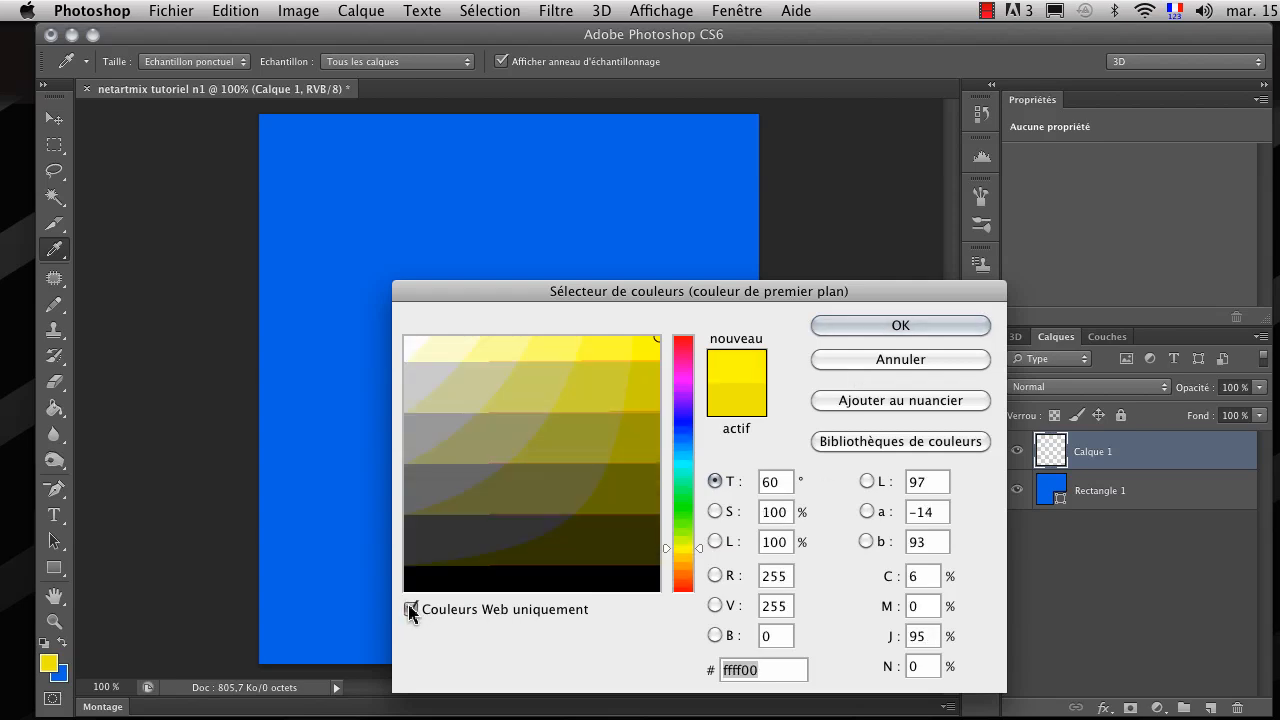
click(410, 610)
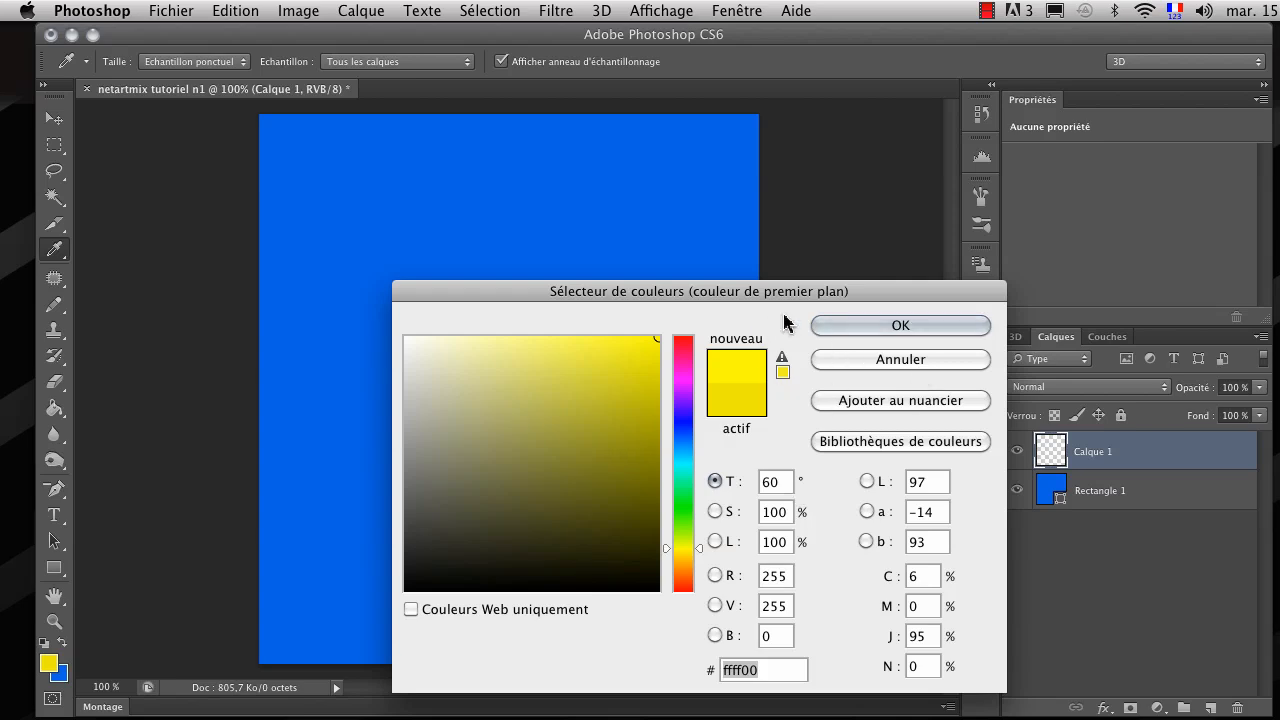
click(884, 330)
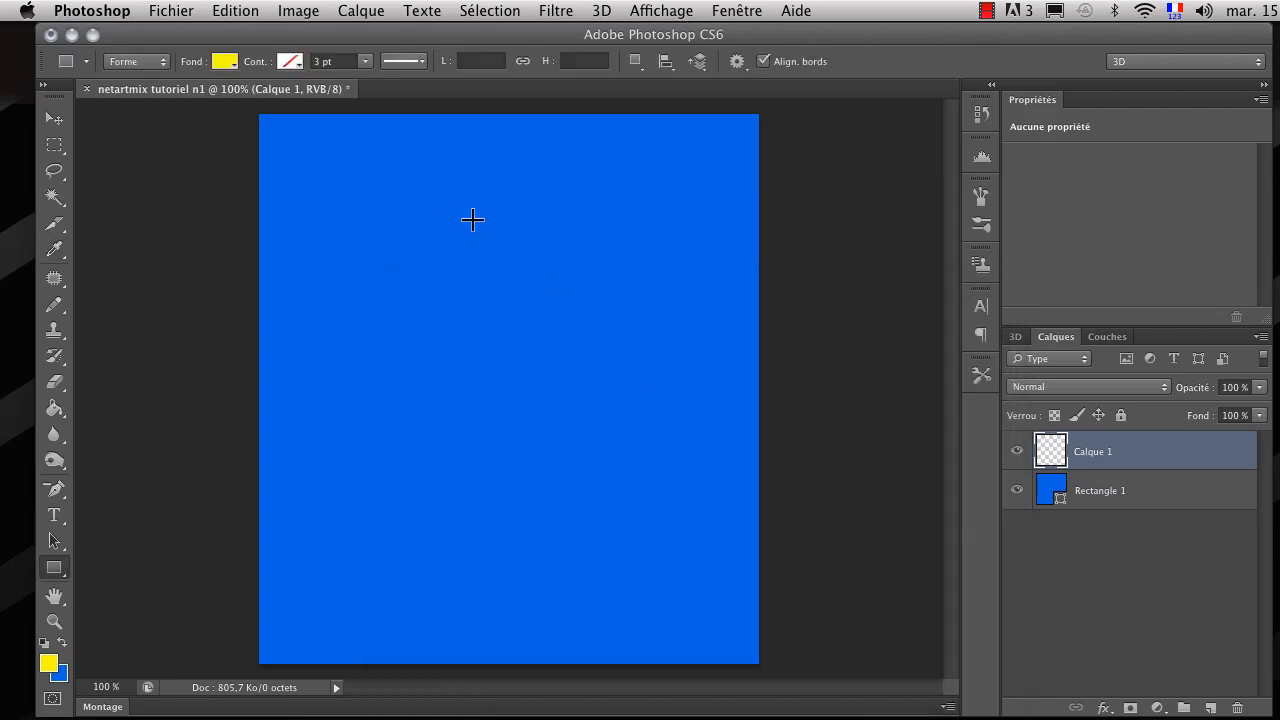
drag(284, 193, 578, 323)
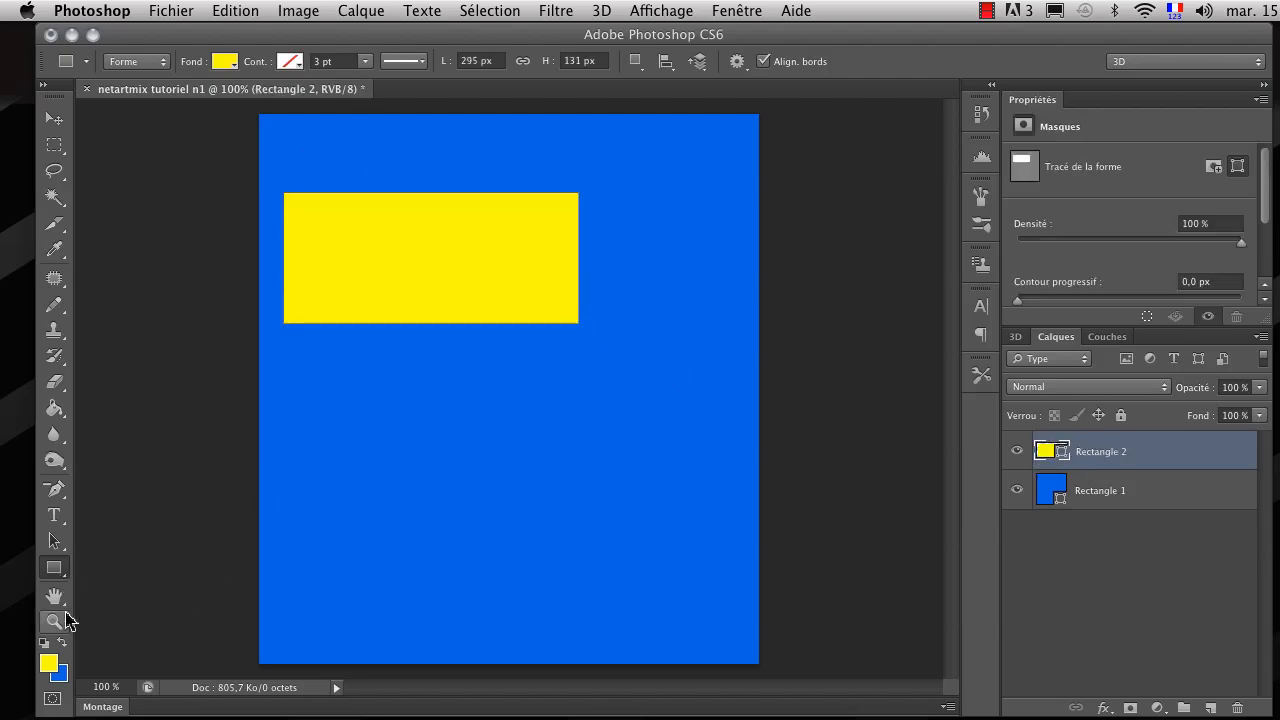
- Draw a red ff0c00 rectangle below the yellow one on its own new layer, and switch to the Move tool
click(50, 660)
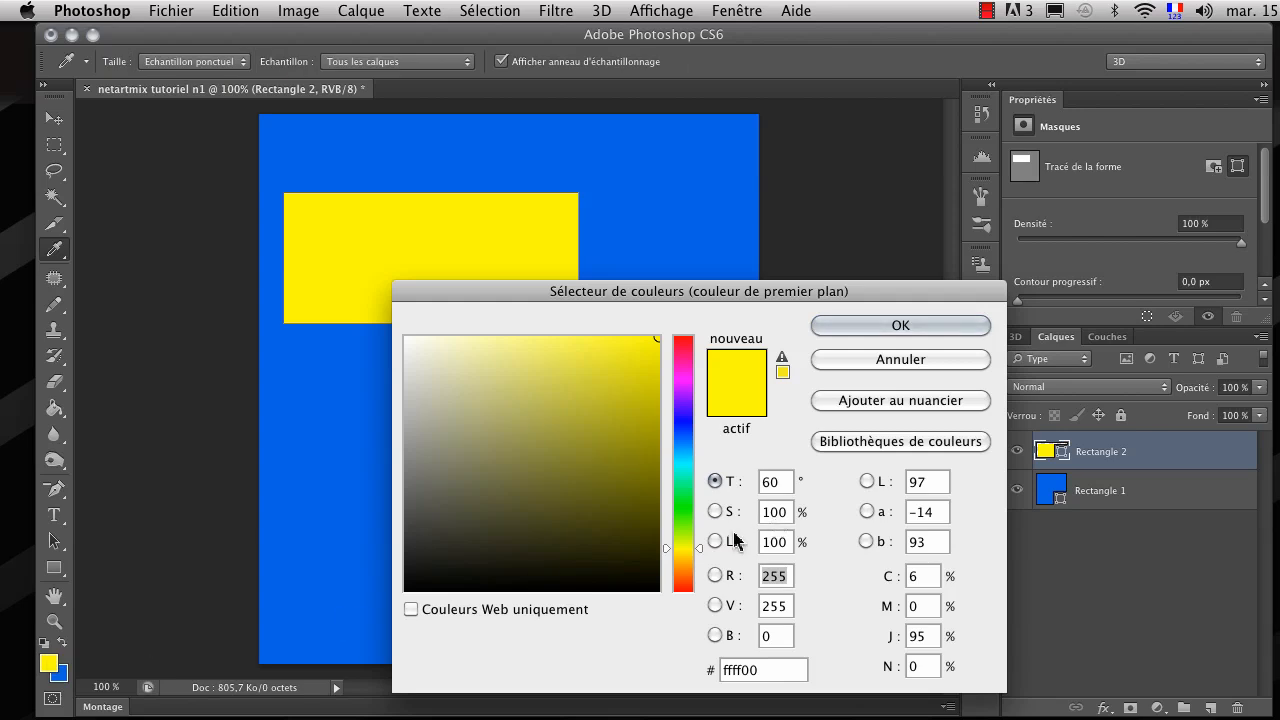
click(676, 588)
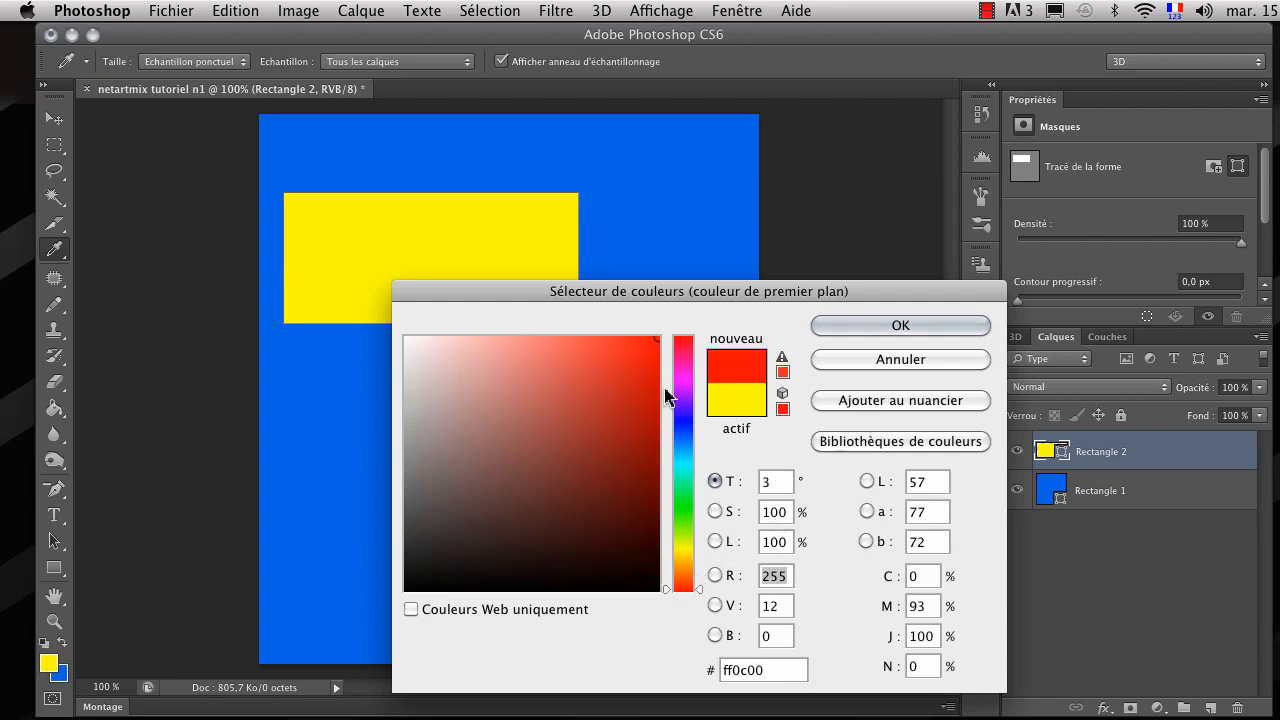
click(905, 327)
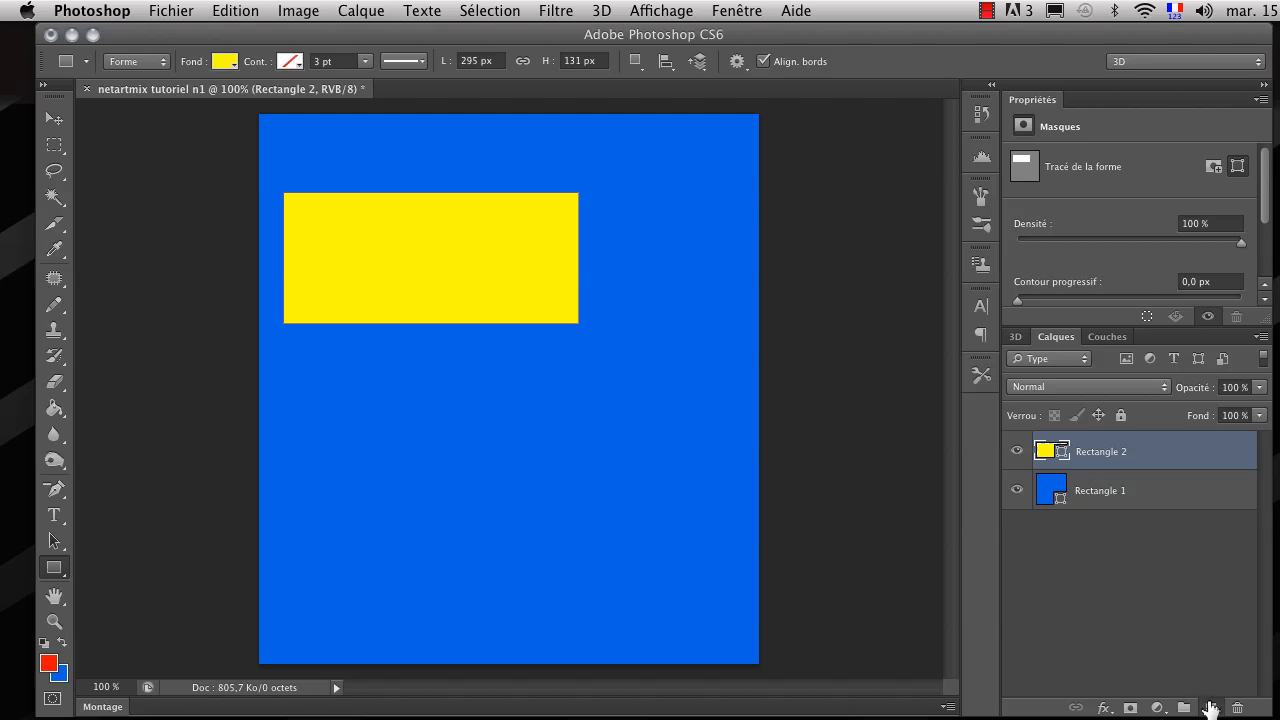
click(1210, 707)
drag(288, 372, 577, 495)
click(51, 121)
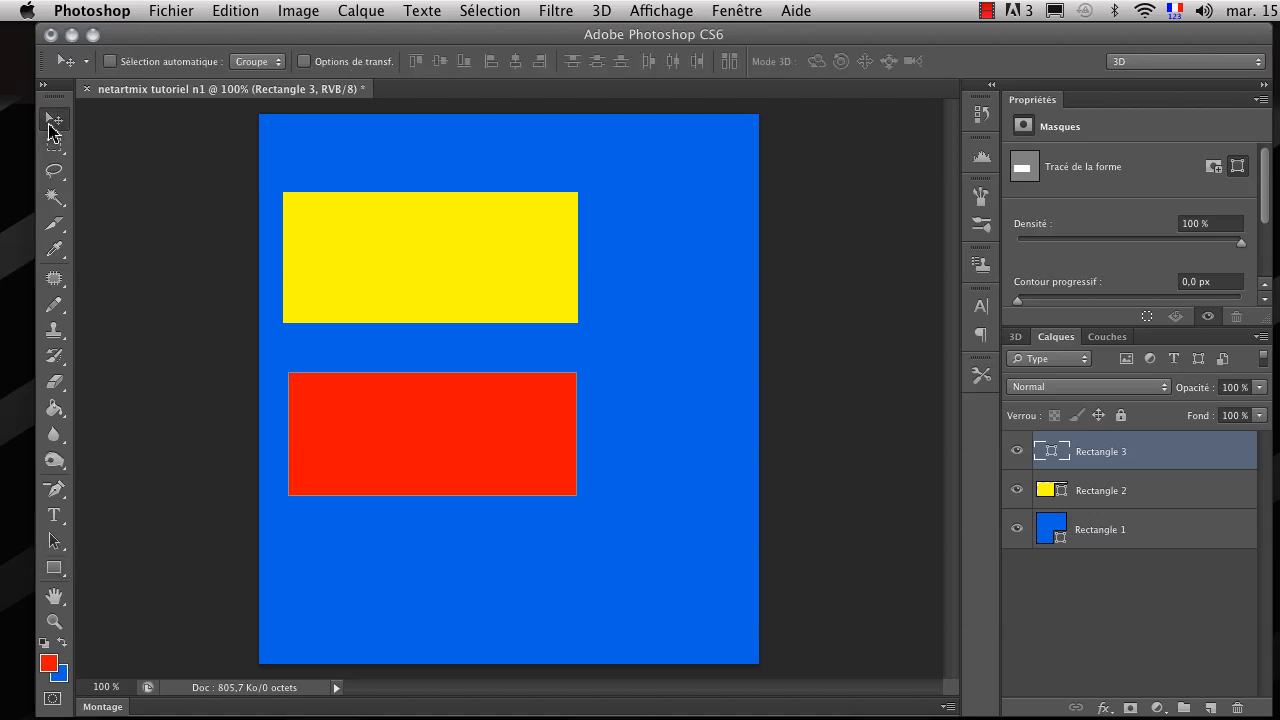
- Hide and show the red and yellow rectangle layers to compare them, leaving both visible with the red rectangle's layer selected
click(1145, 497)
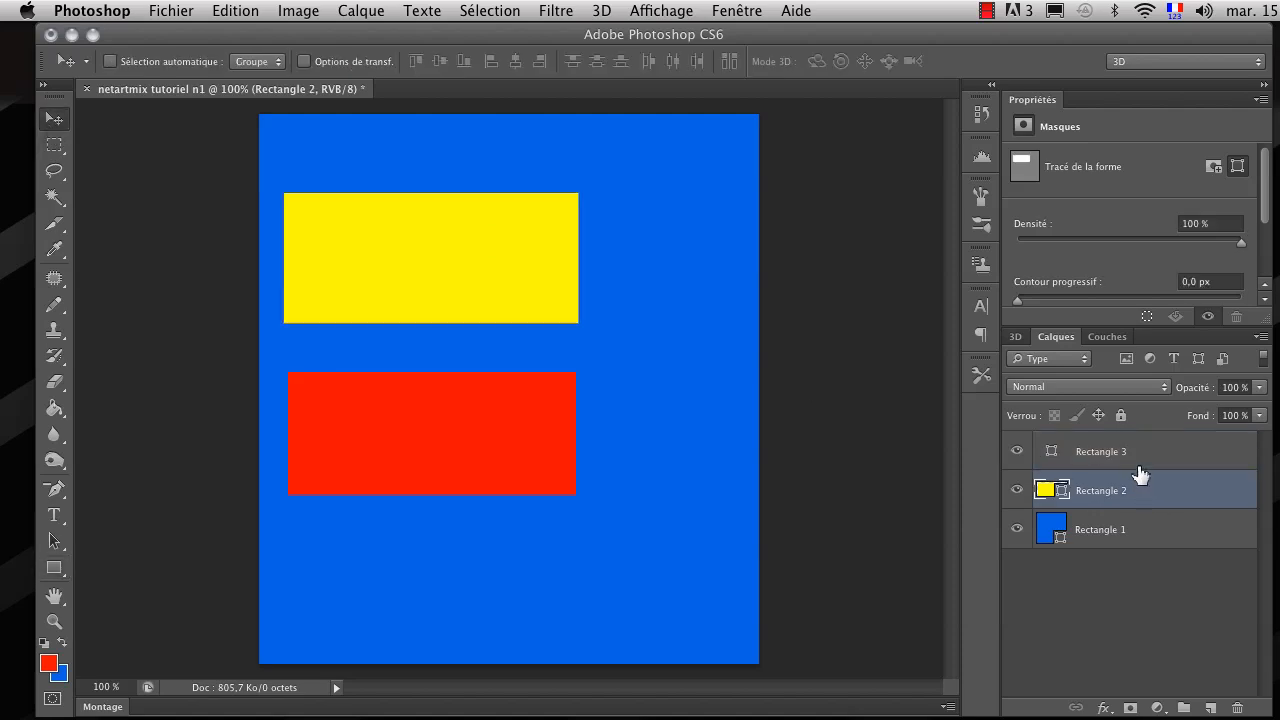
click(1128, 456)
click(1018, 452)
click(1018, 452)
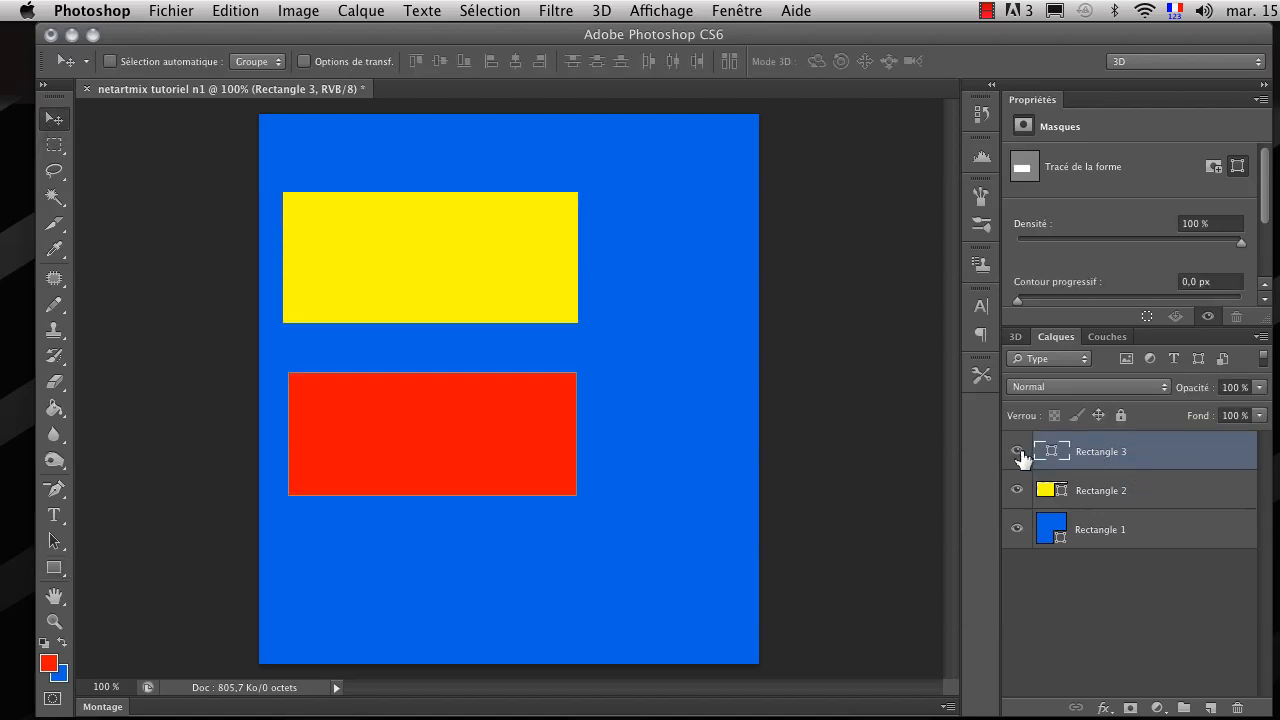
click(1018, 452)
click(1018, 452)
click(1018, 455)
click(1017, 490)
click(1016, 454)
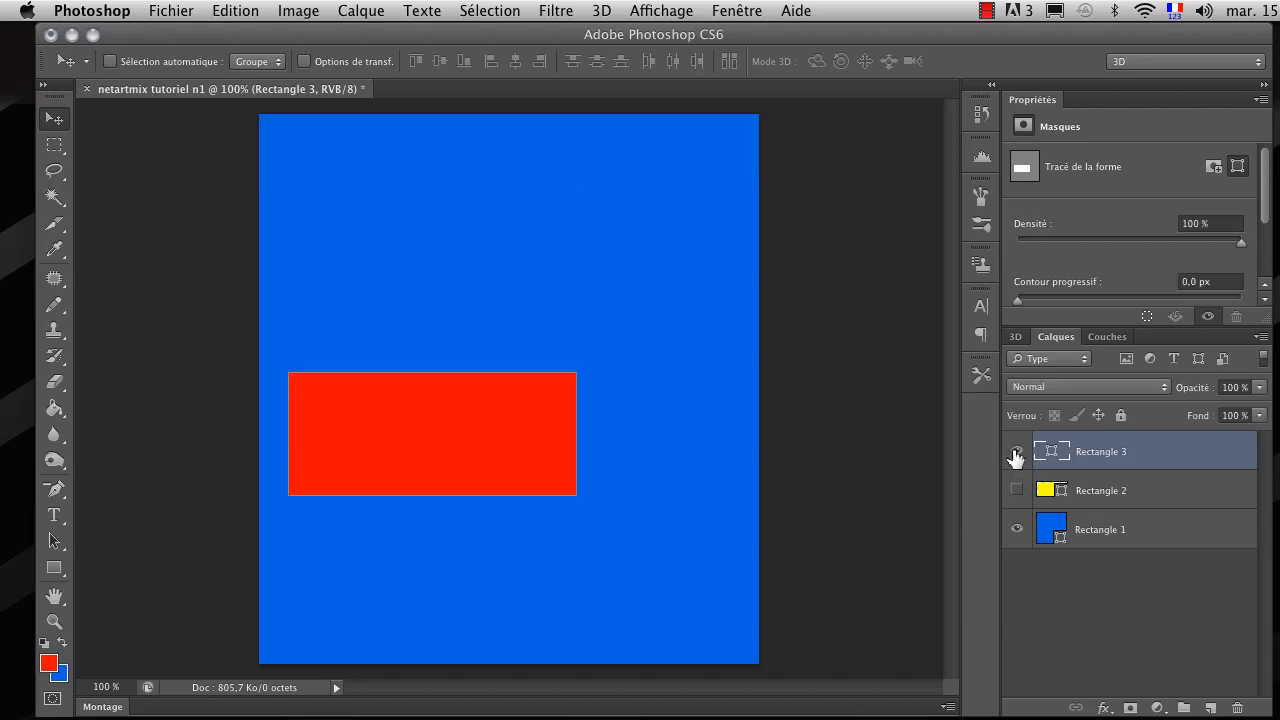
mouse_move(1015, 452)
mouse_down()
mouse_move(1014, 523)
mouse_move(1018, 452)
mouse_up()
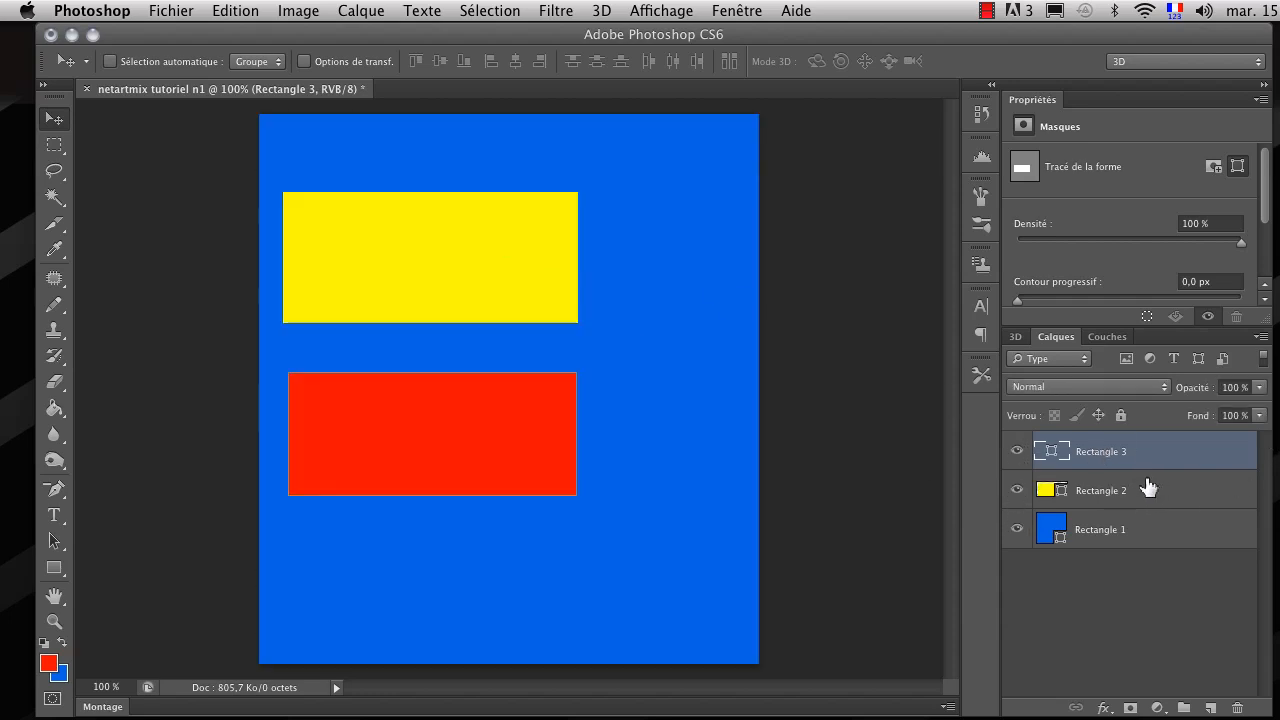
- Restack the red rectangle's layer beneath the yellow one, moving the red shape over the yellow to compare and back below it
drag(531, 430, 530, 252)
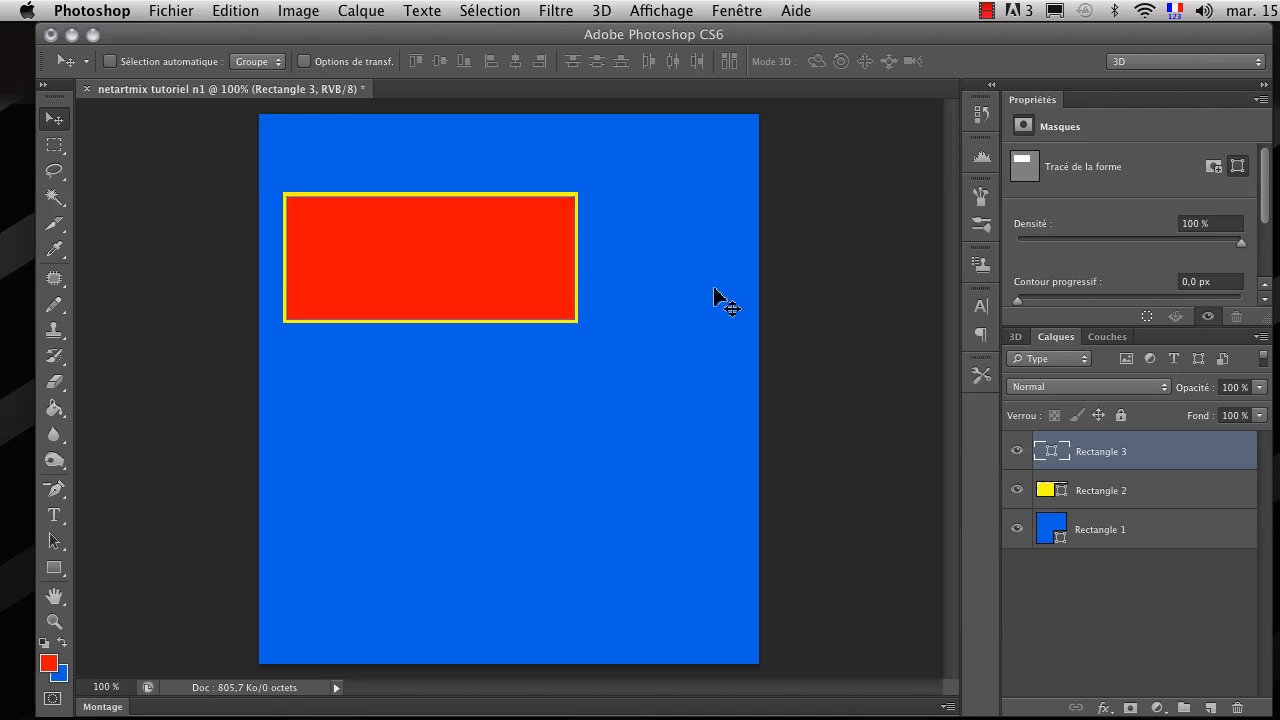
click(1125, 492)
drag(1167, 461, 1160, 511)
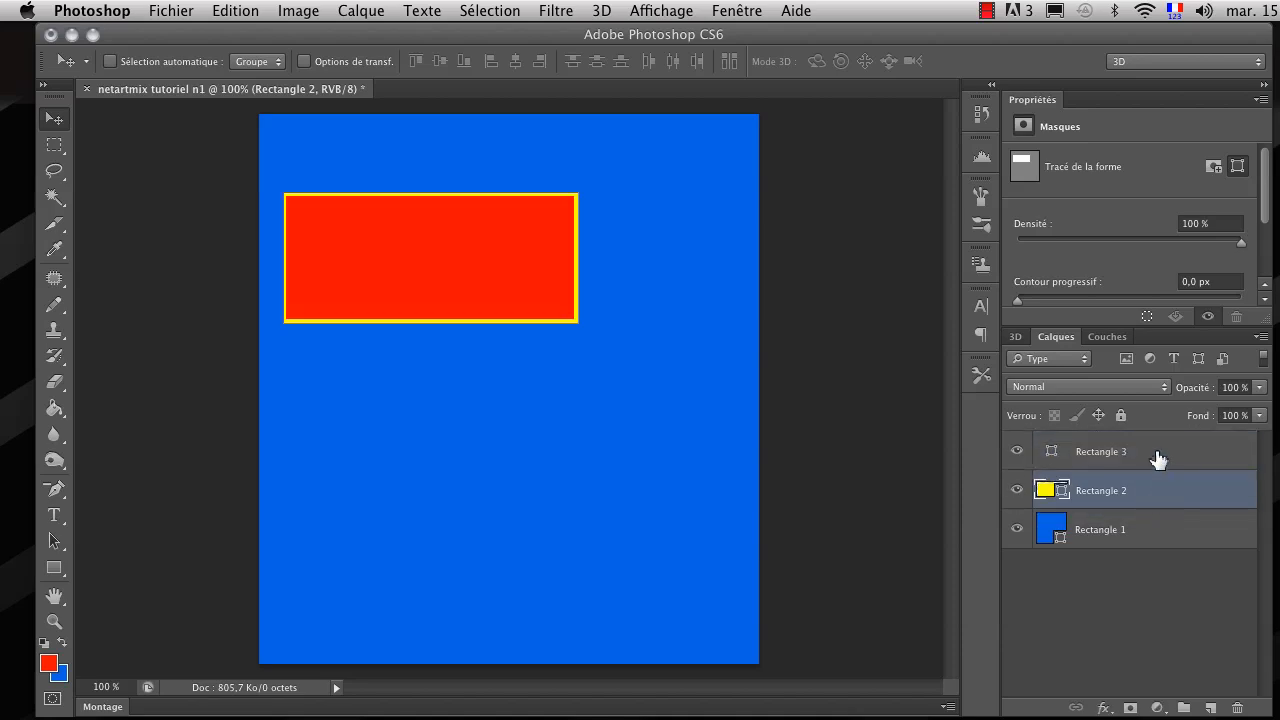
drag(1160, 455, 1151, 506)
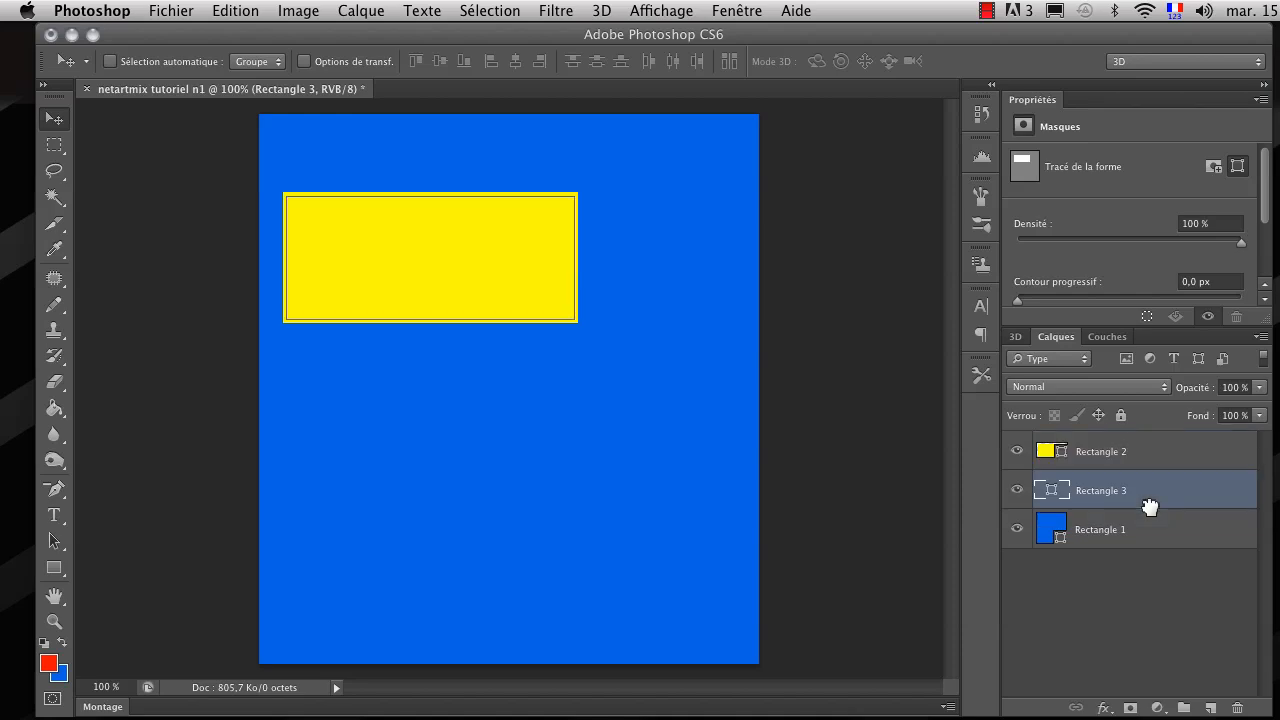
drag(430, 258, 434, 438)
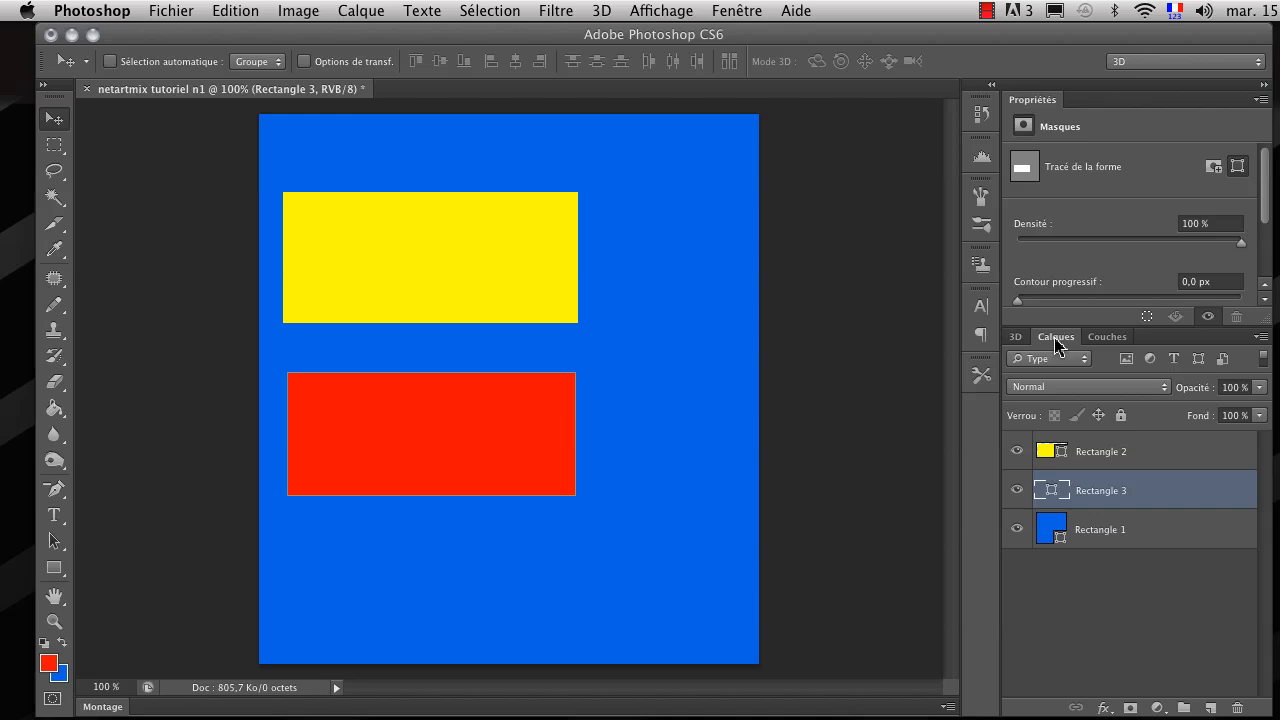
- Hide the Calques panel and show it again
click(716, 11)
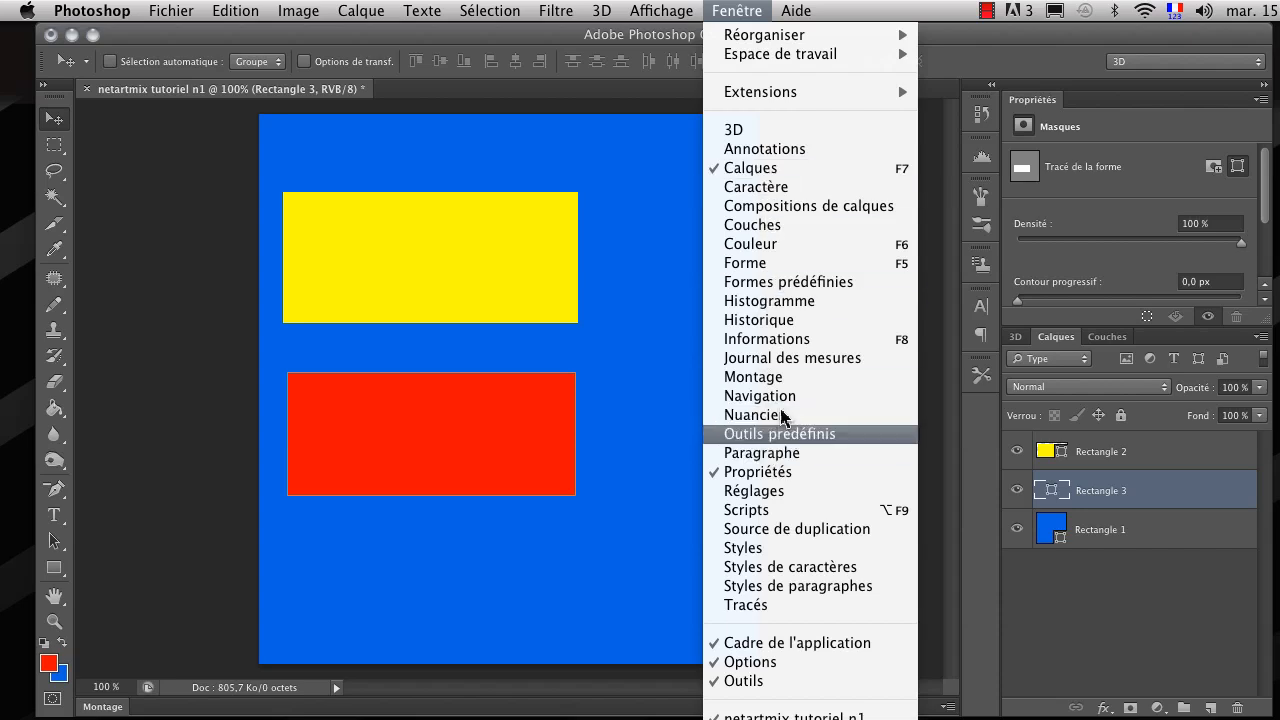
click(775, 170)
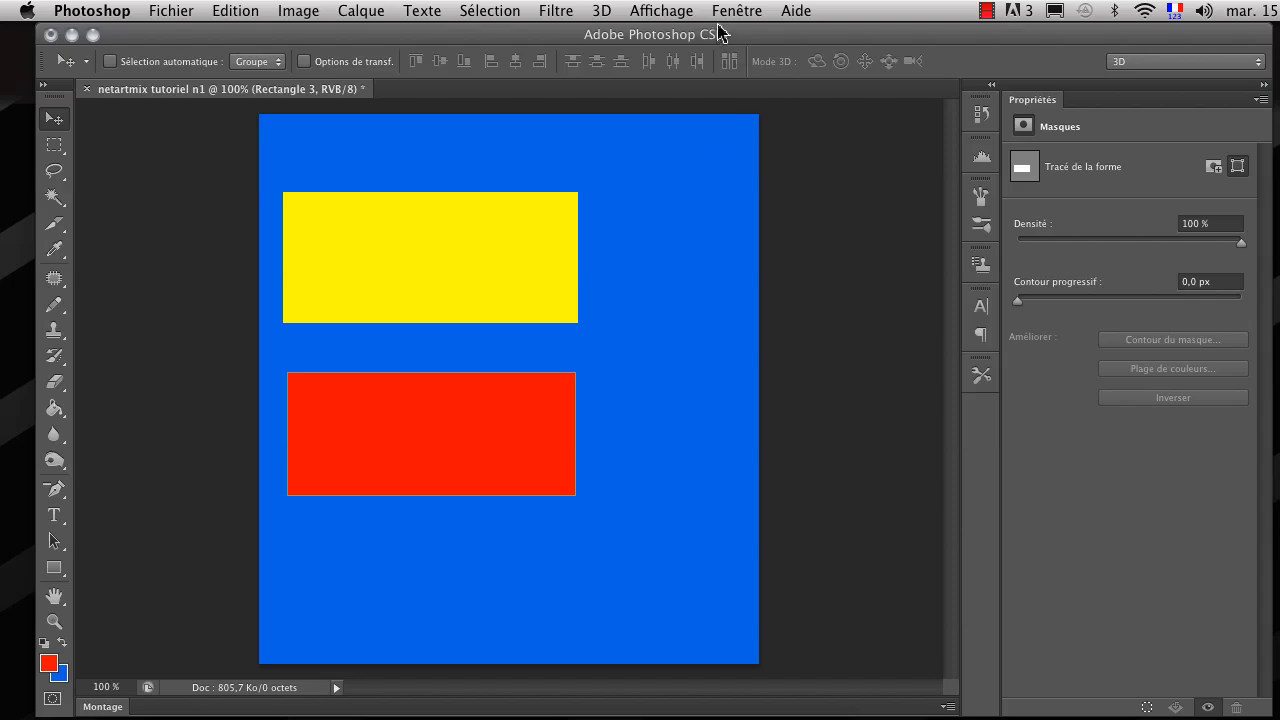
click(736, 10)
click(760, 170)
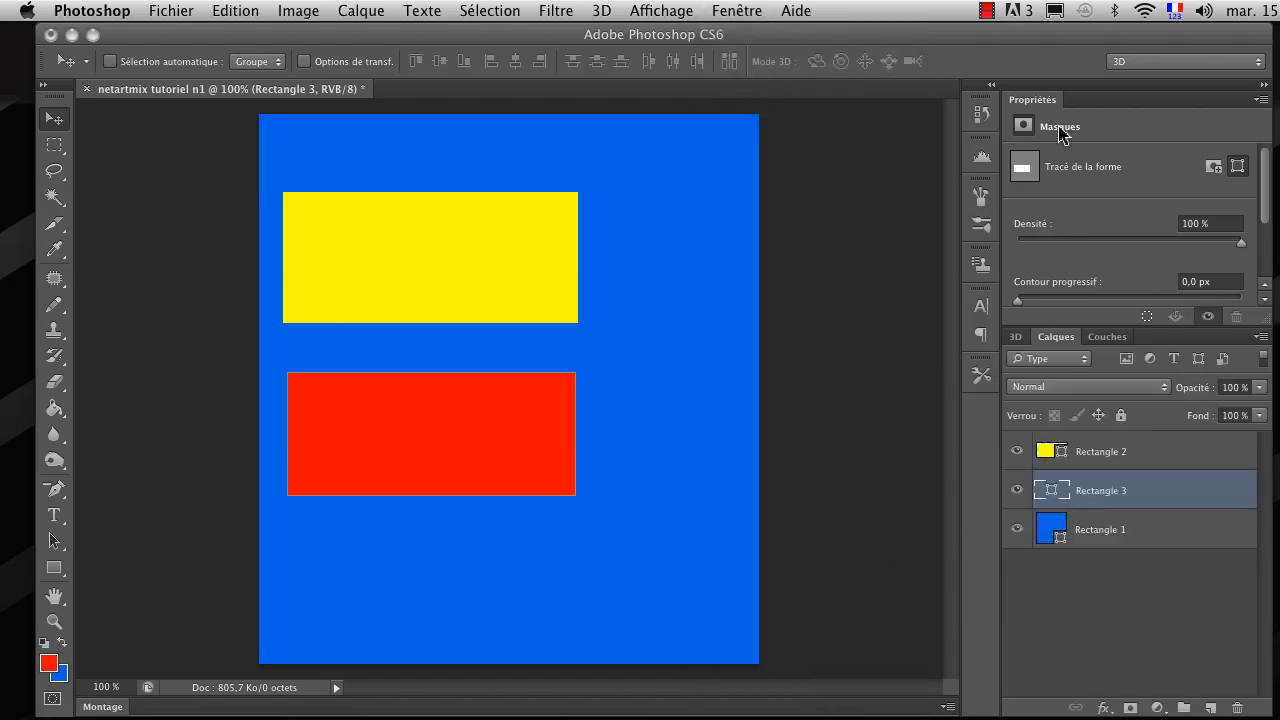
- Display the Couleur panel
click(720, 12)
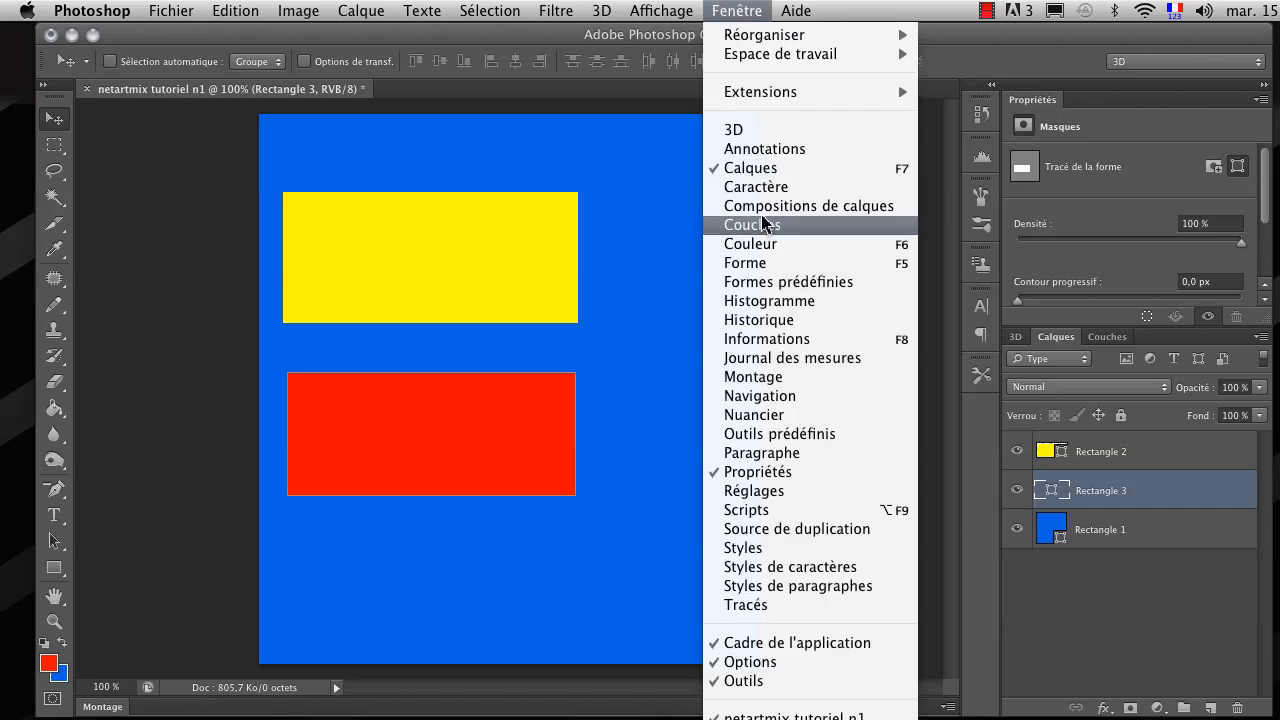
click(775, 244)
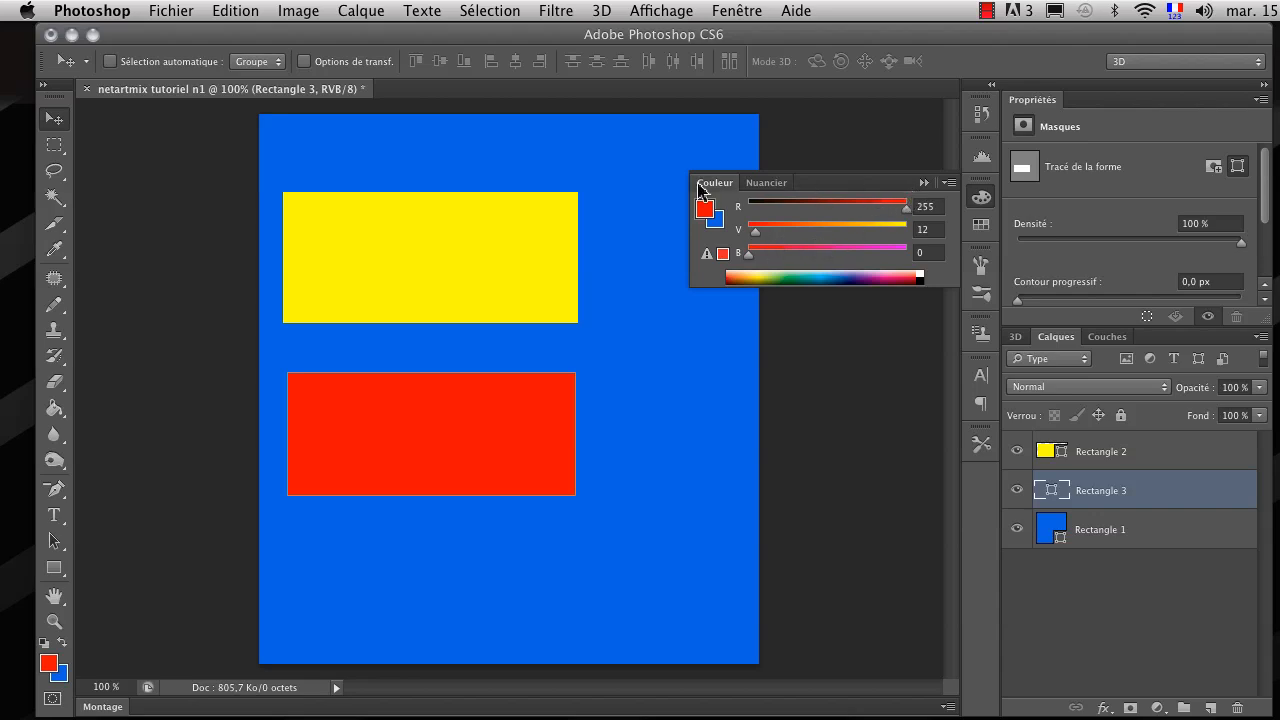
- Dock the Couleur panel with the Calques and Couches panels, return it beside Nuancier, and collapse that panel group
drag(700, 190, 1138, 345)
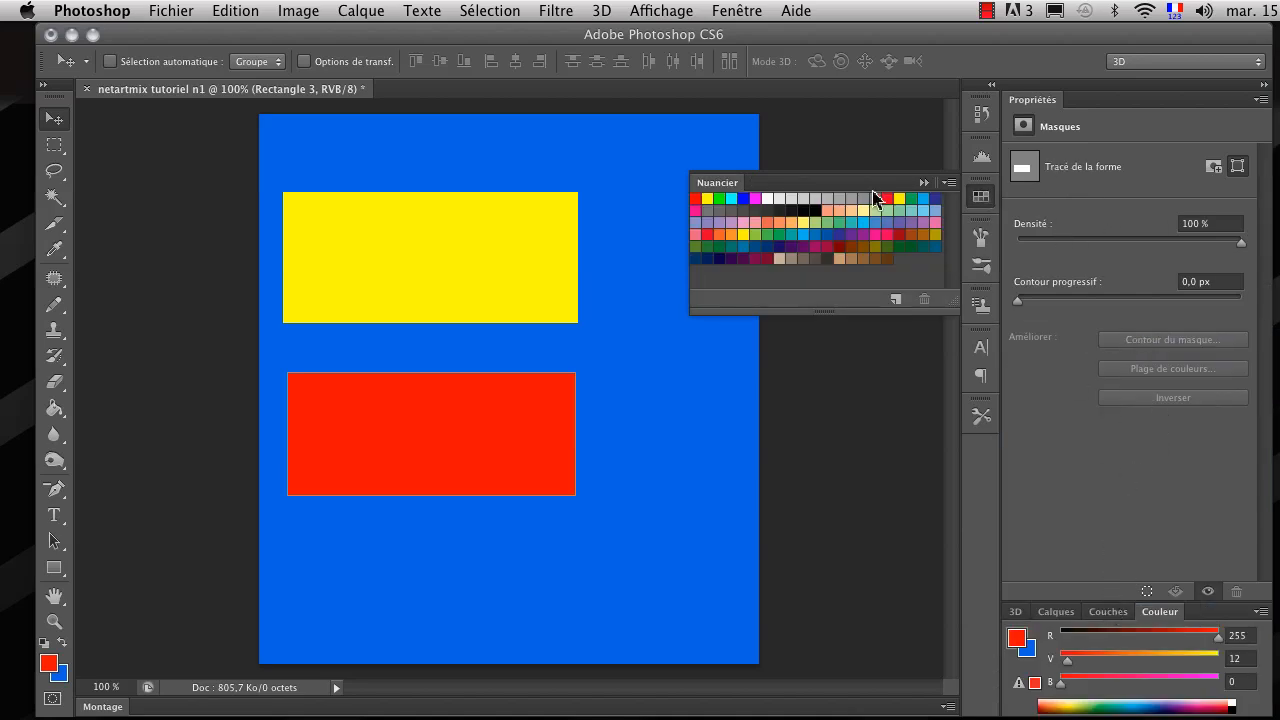
drag(1152, 614, 760, 190)
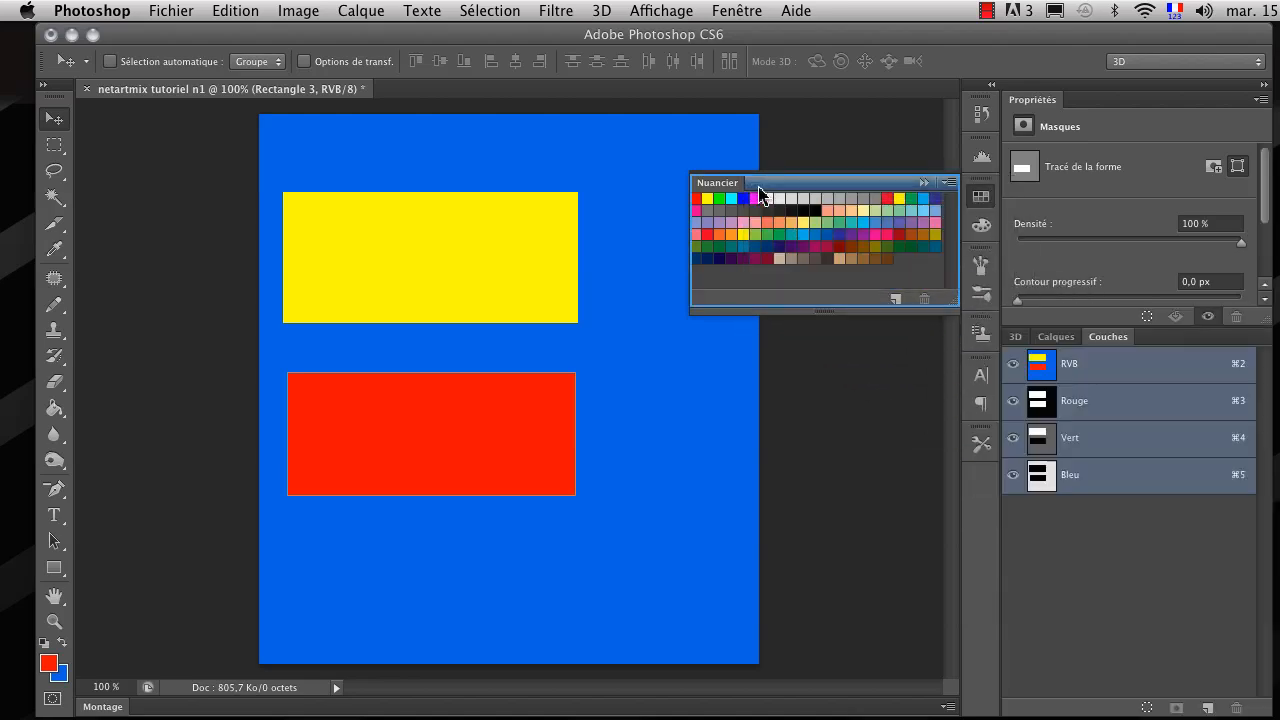
click(733, 183)
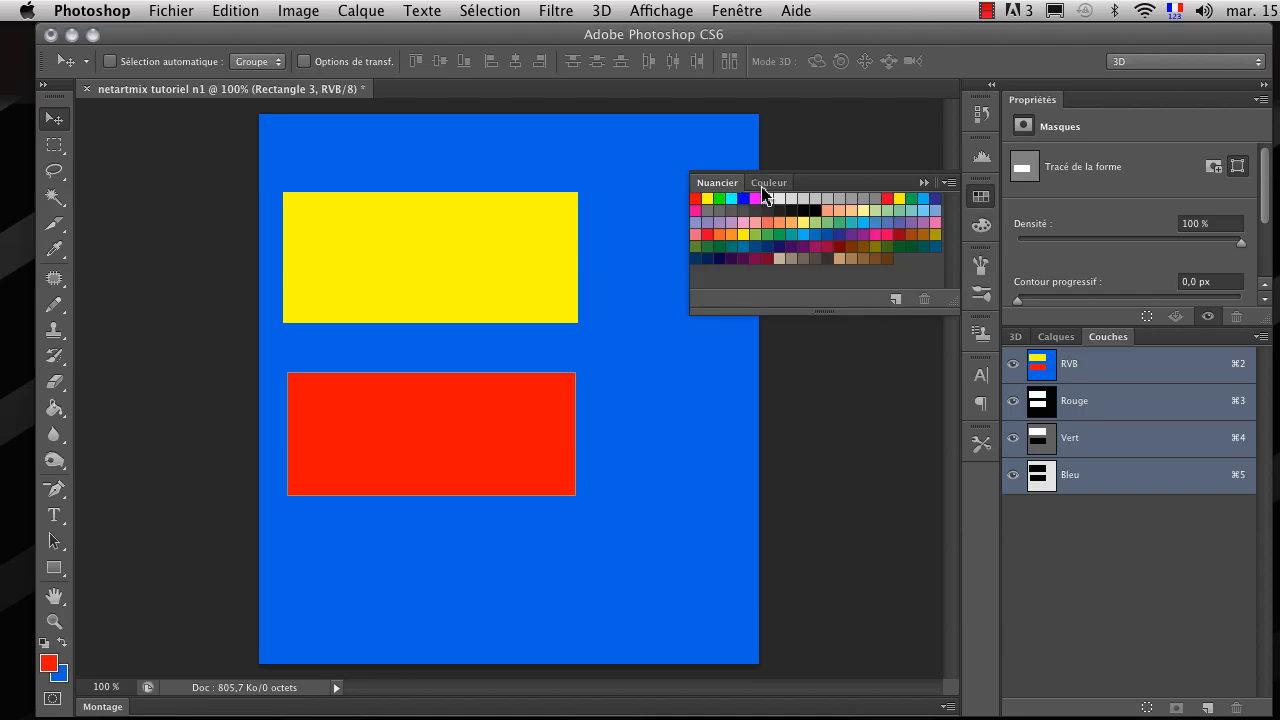
click(770, 183)
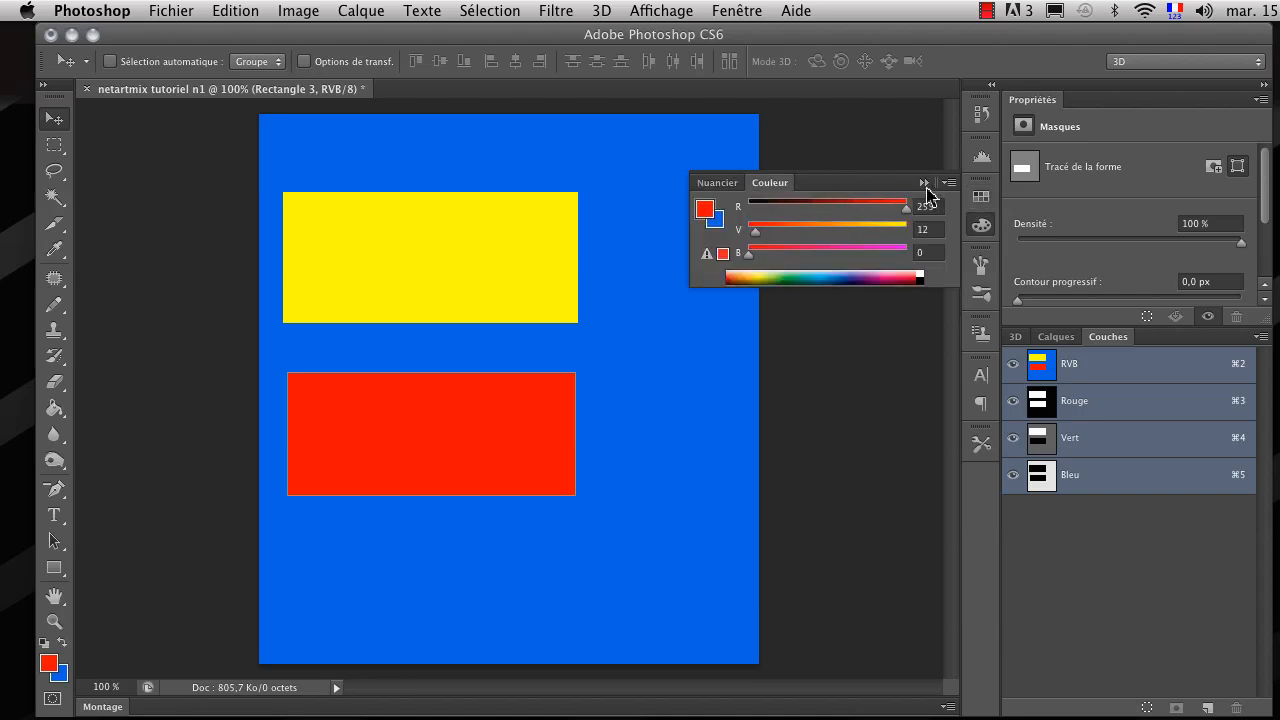
click(924, 183)
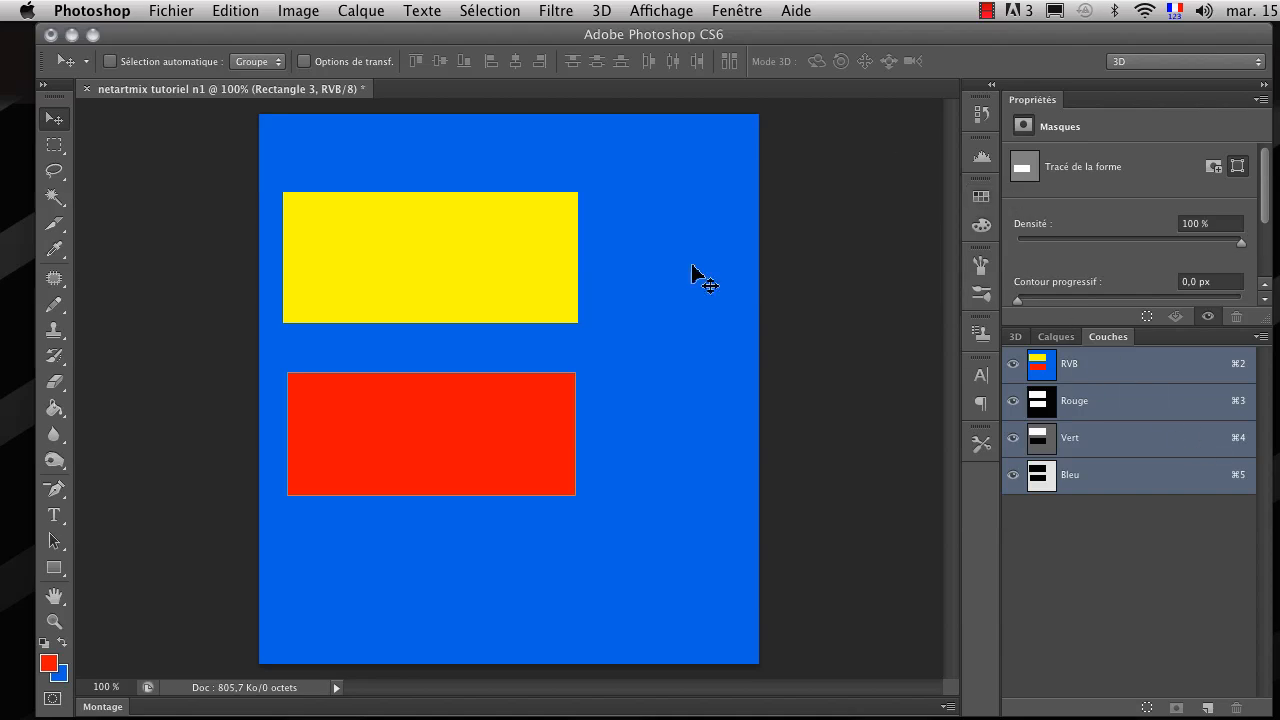
- Review the Réorganiser and Espace de travail options, and expand the Montage panel
click(672, 8)
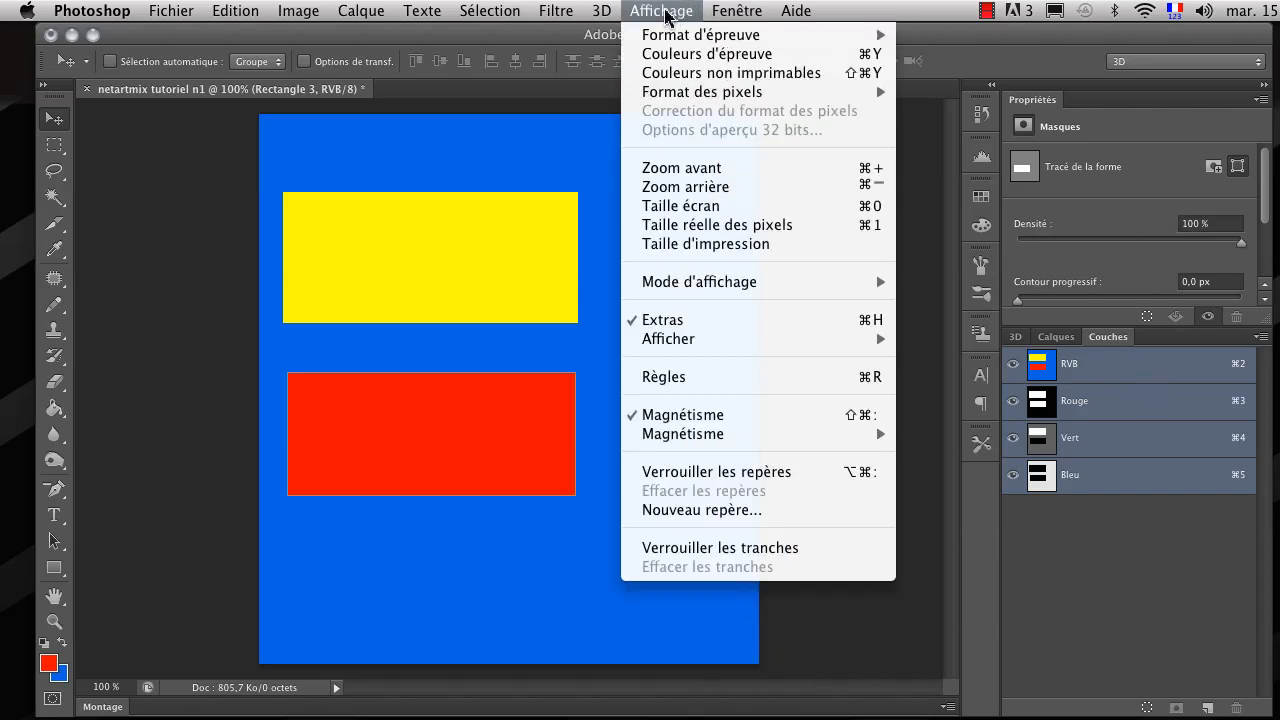
mouse_move(735, 12)
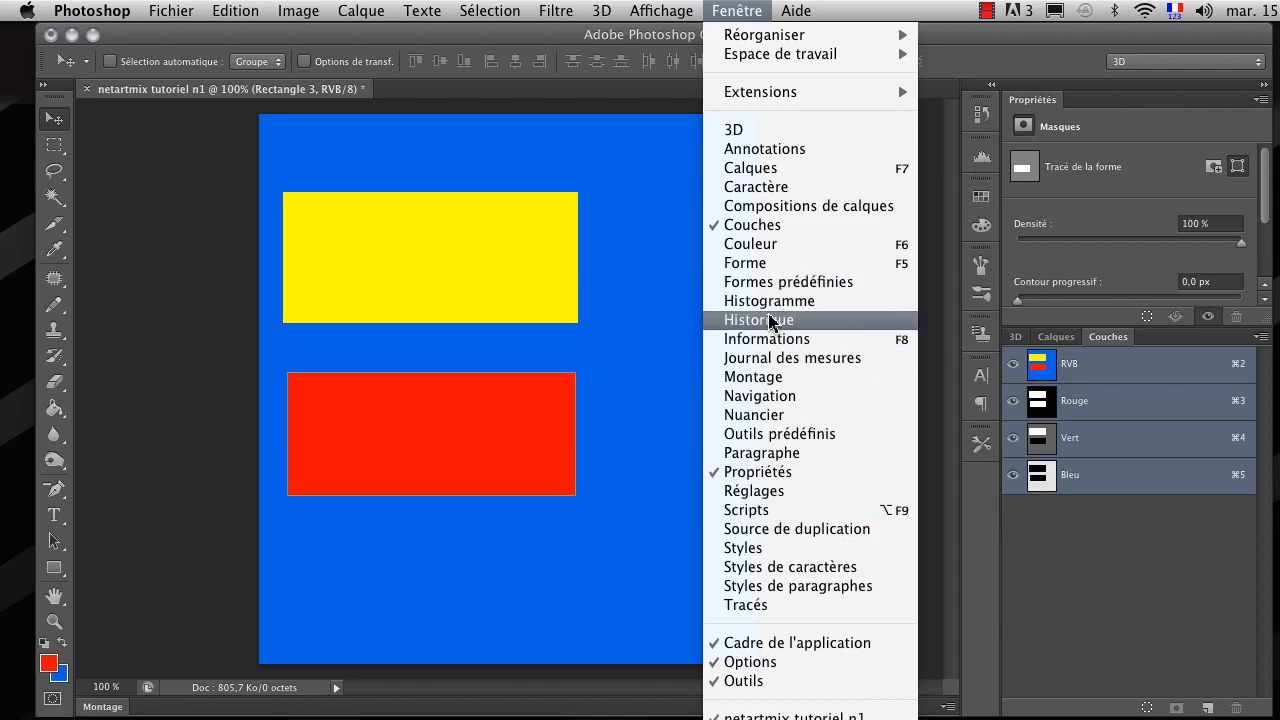
mouse_move(775, 38)
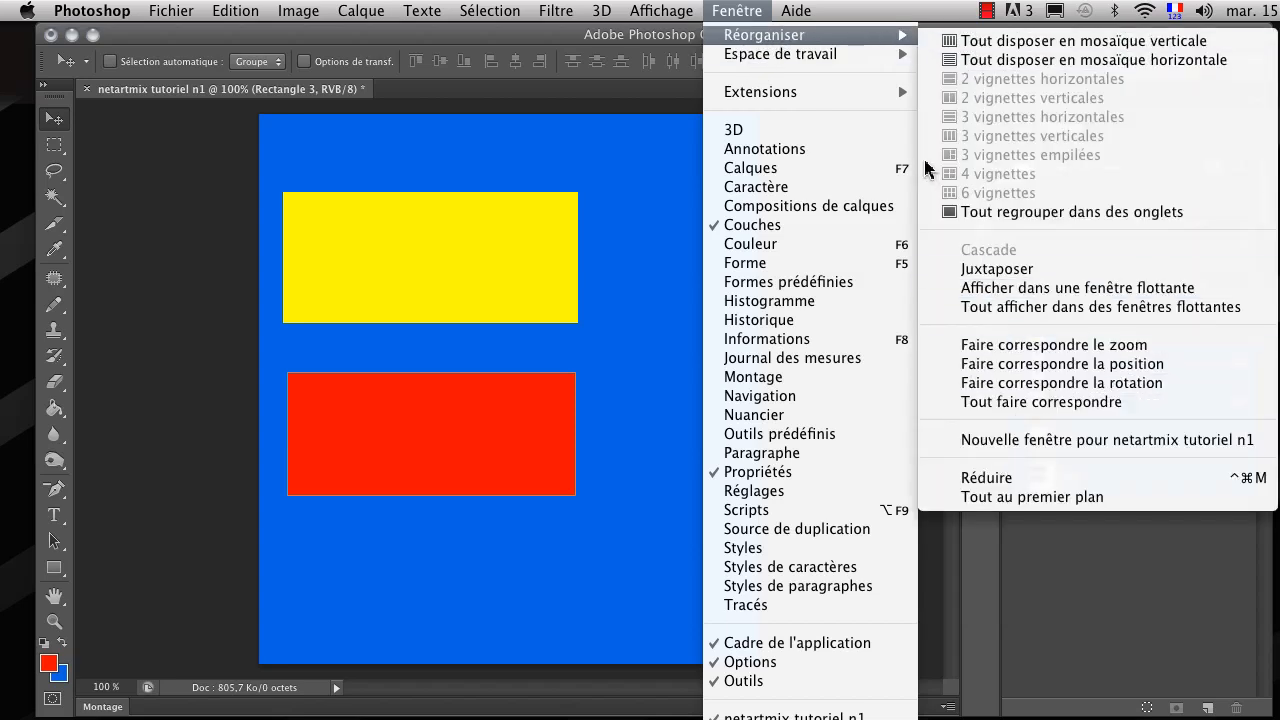
mouse_move(858, 55)
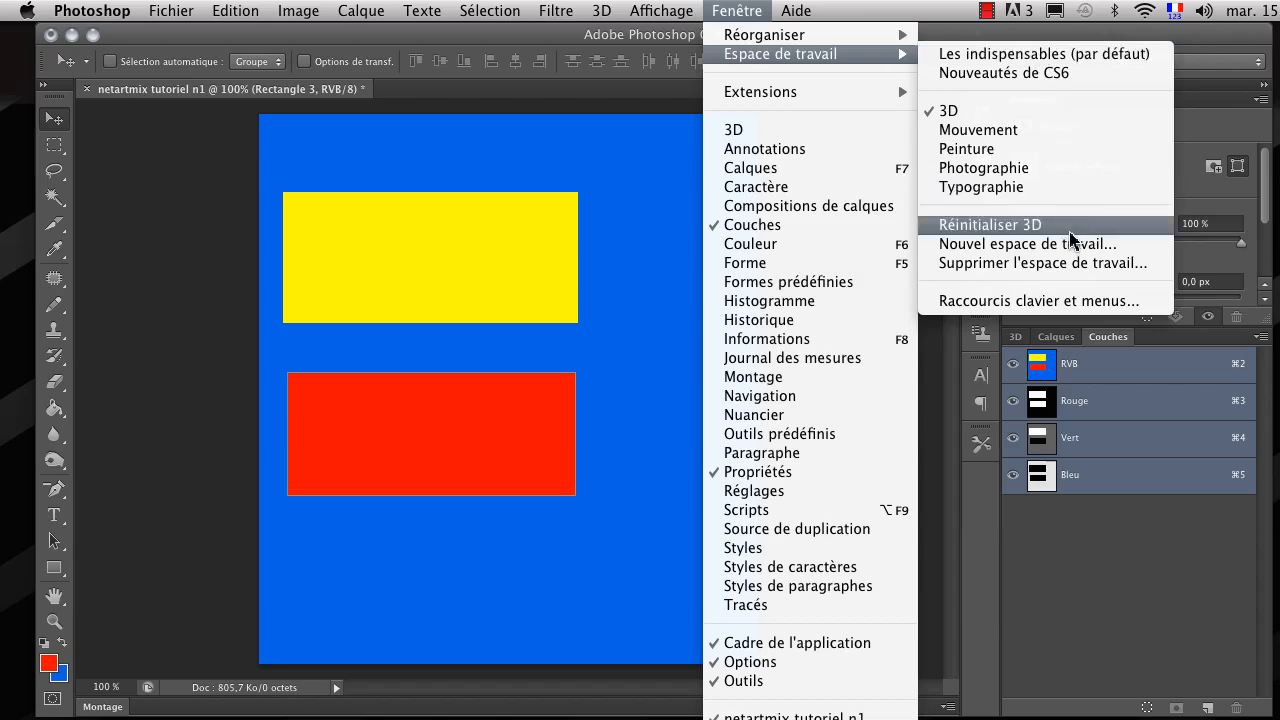
click(1163, 597)
click(768, 14)
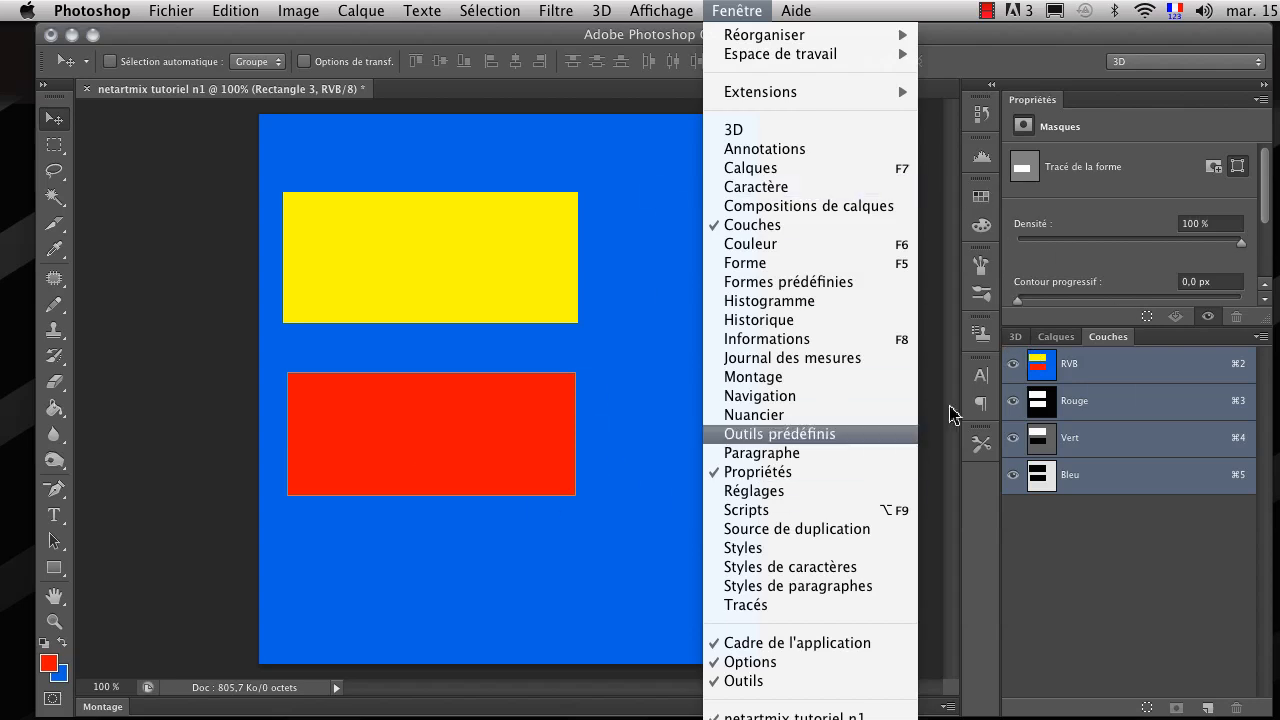
click(808, 376)
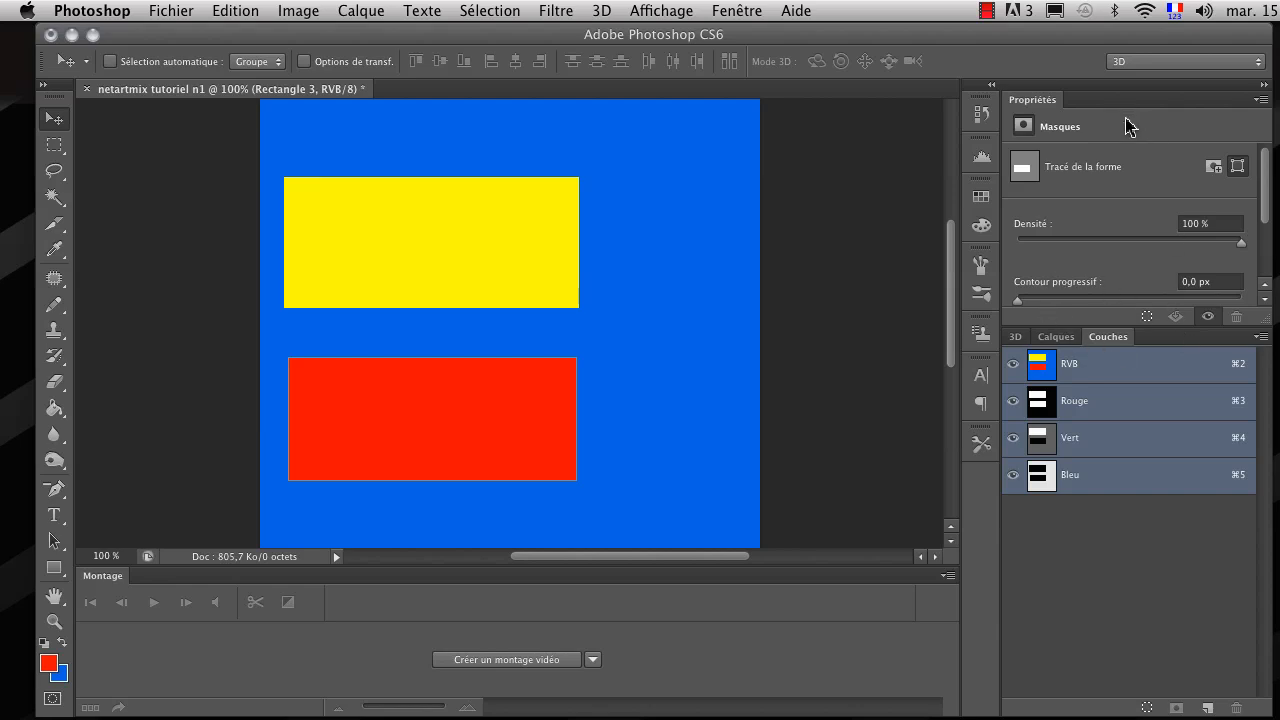
- Start creating a new workspace that captures Raccourcis clavier and Menus, and cancel it without saving
click(1127, 69)
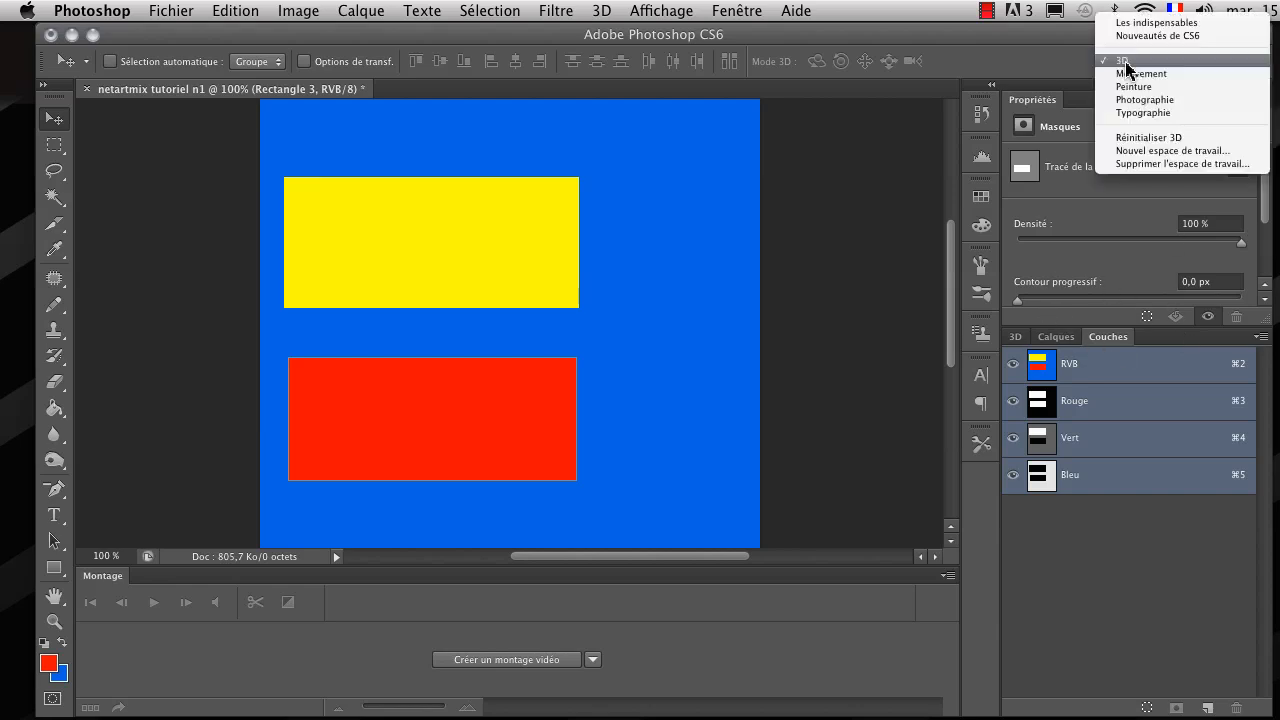
click(1155, 151)
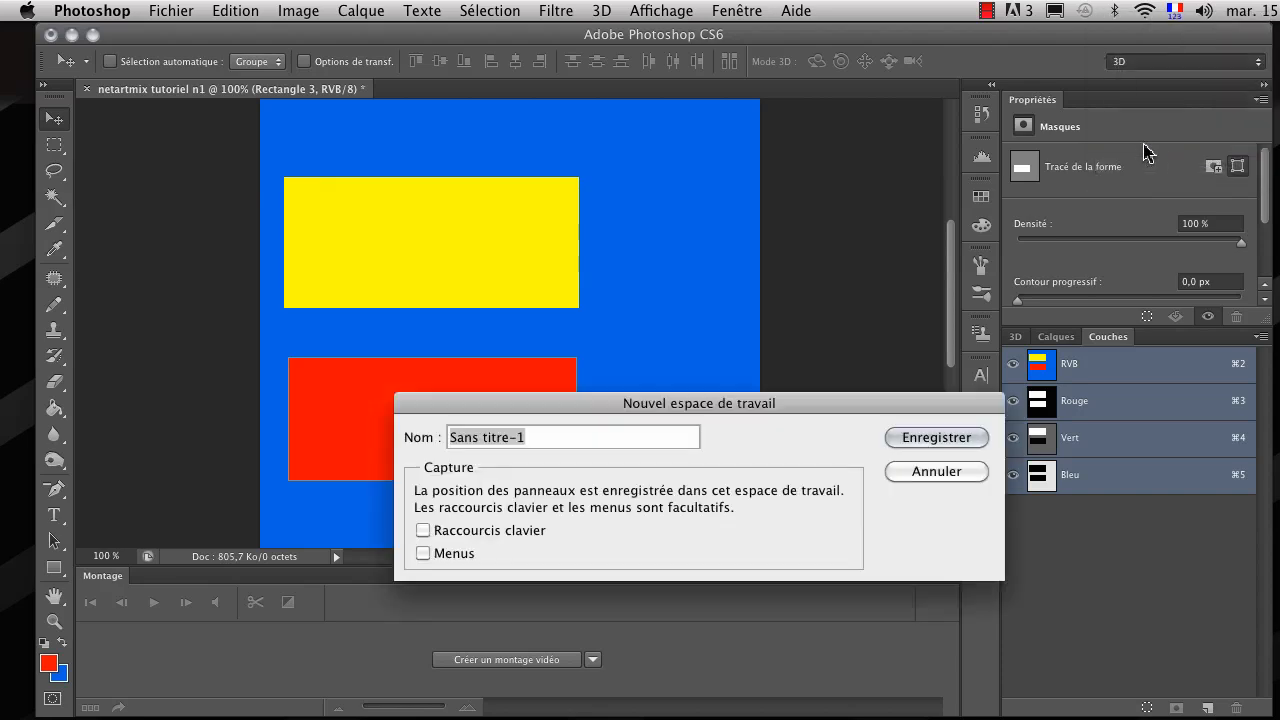
click(426, 531)
click(423, 553)
click(538, 433)
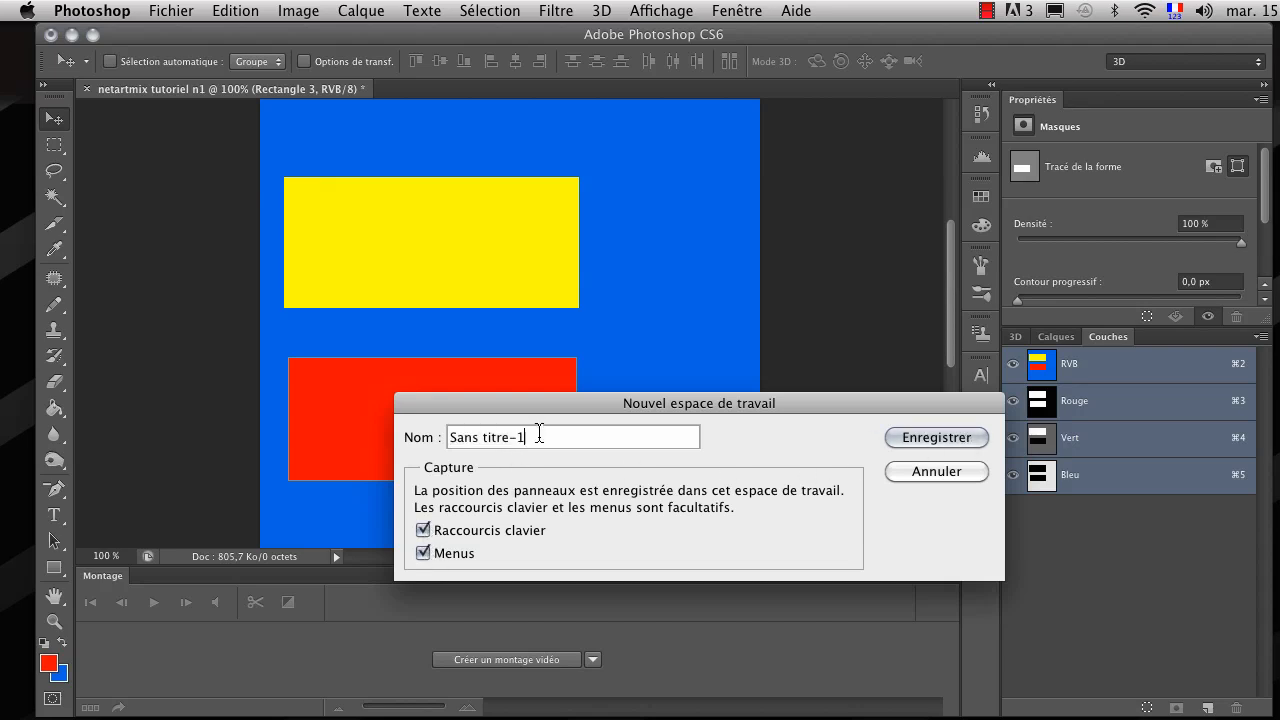
click(929, 478)
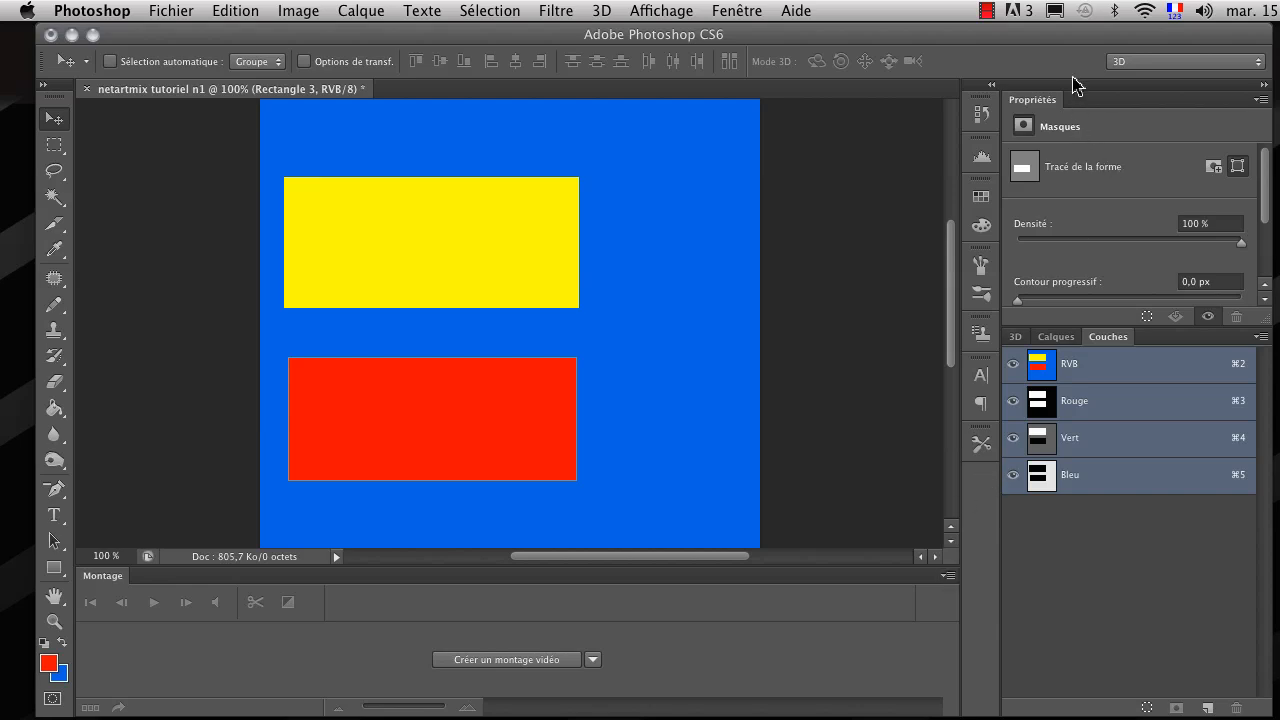
- Hide the Montage panel and bring the Calques panel back in front of Couches
click(740, 12)
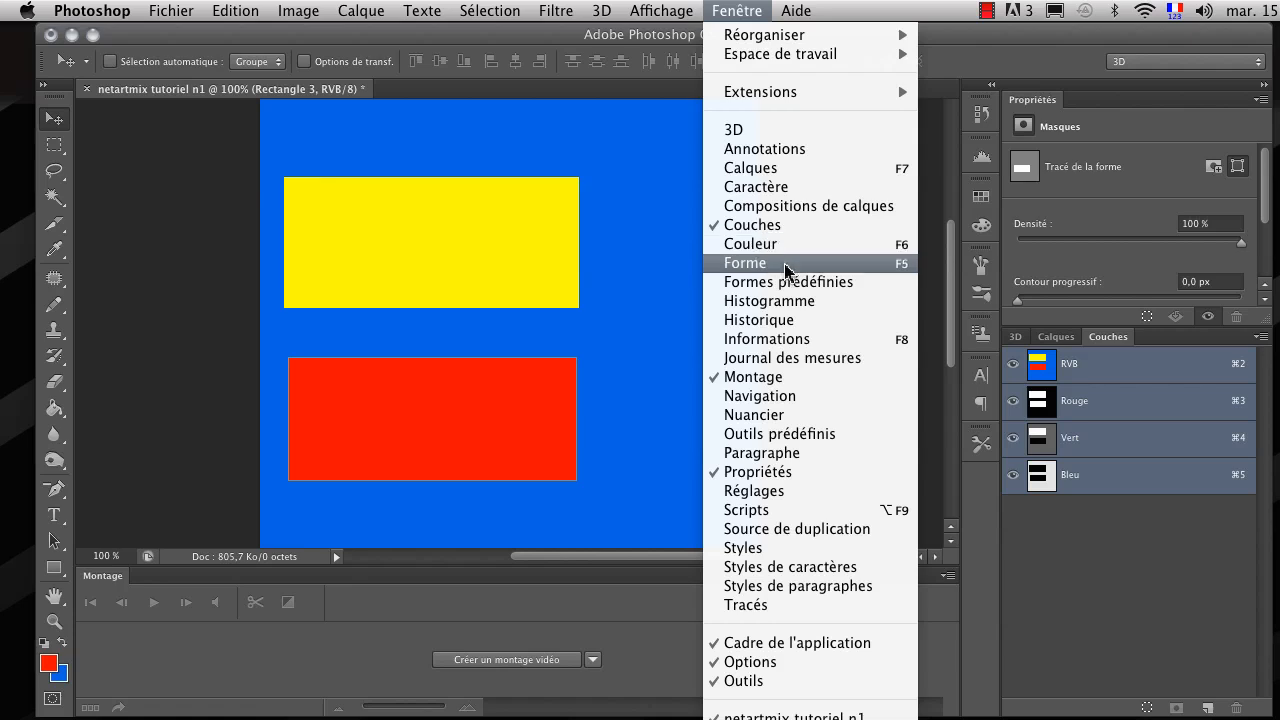
click(800, 377)
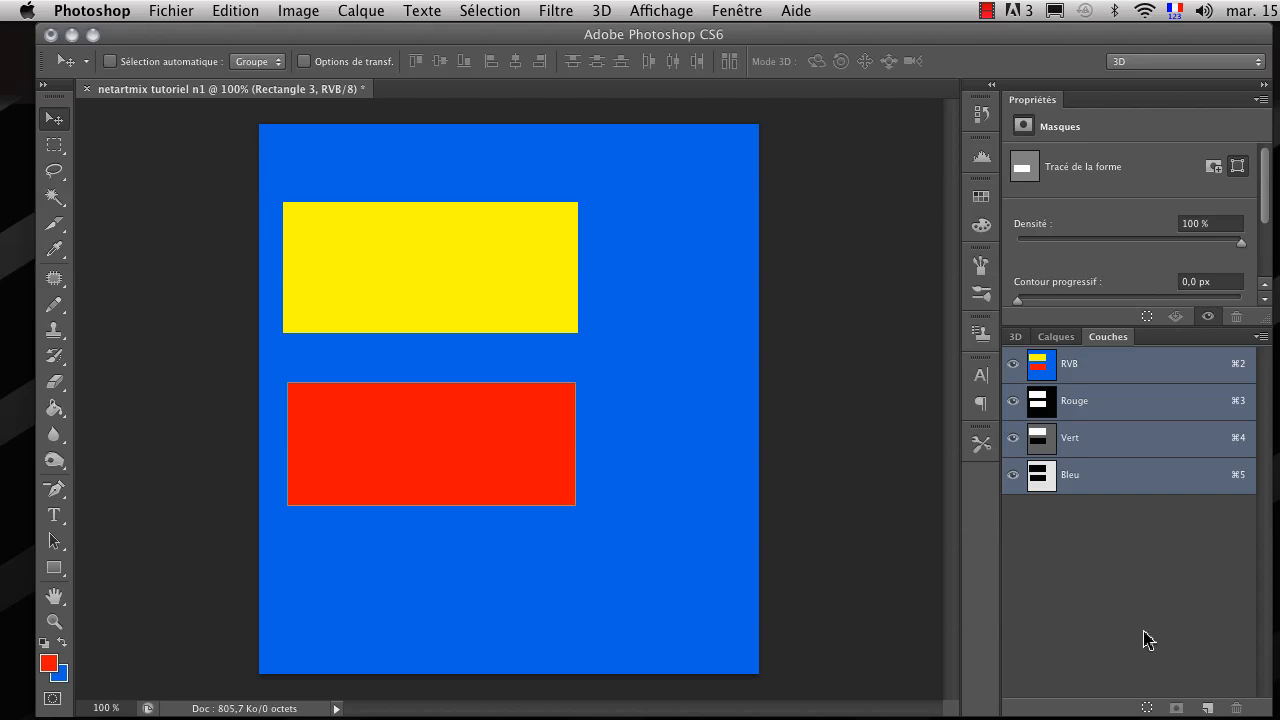
click(1056, 337)
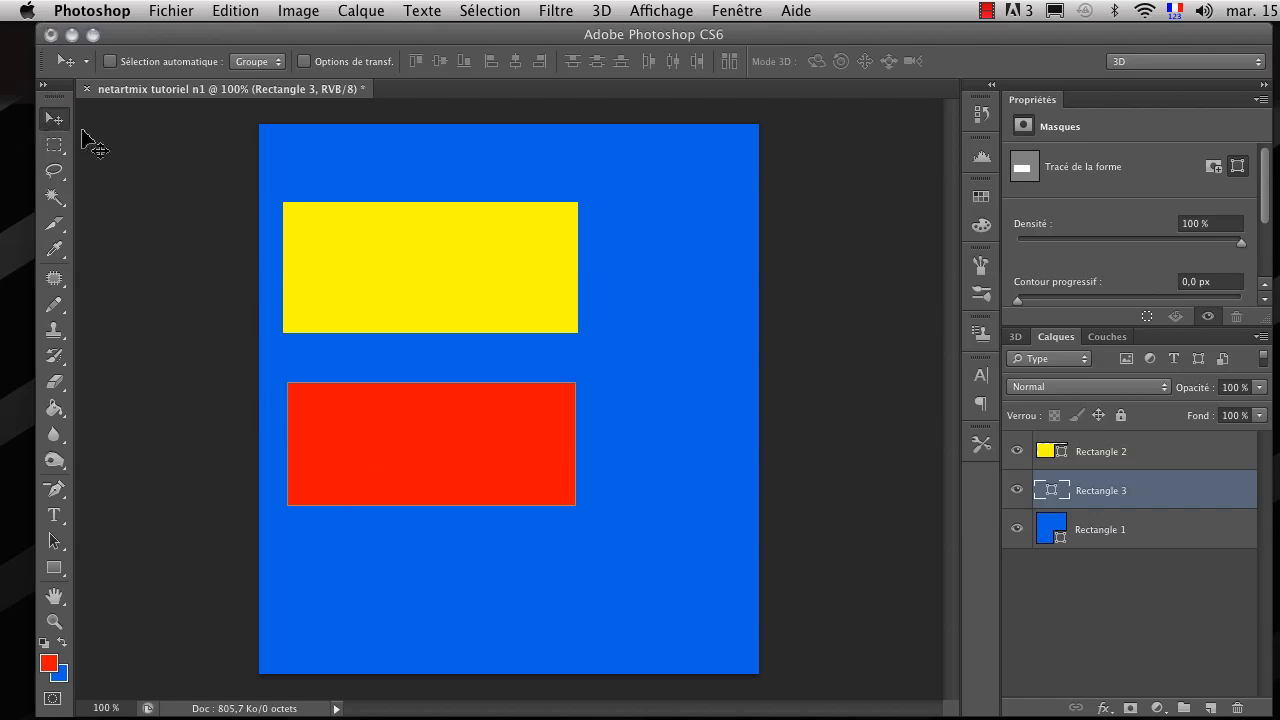
- Move the red rectangle slightly lower on the canvas, and shift the yellow rectangle on its own layer slightly down too
drag(478, 445, 468, 489)
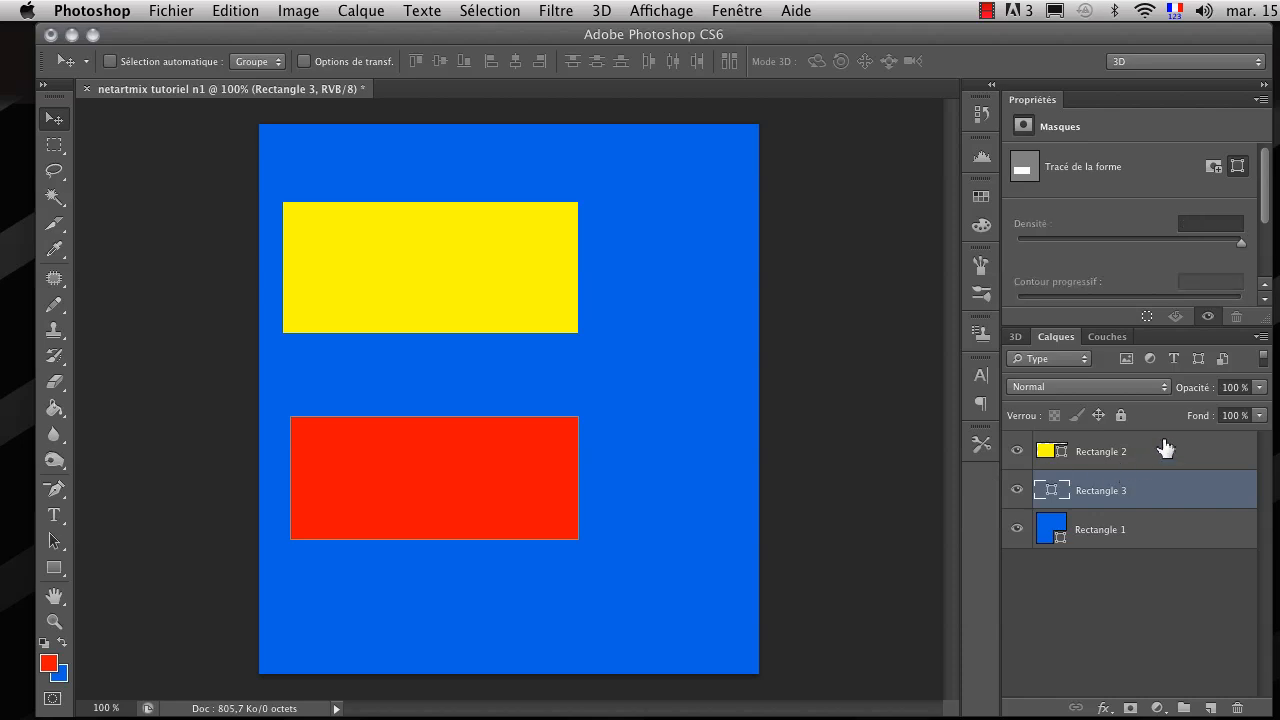
click(1089, 449)
mouse_move(556, 326)
mouse_down()
mouse_move(384, 378)
mouse_move(600, 277)
mouse_move(491, 243)
mouse_move(551, 303)
mouse_up()
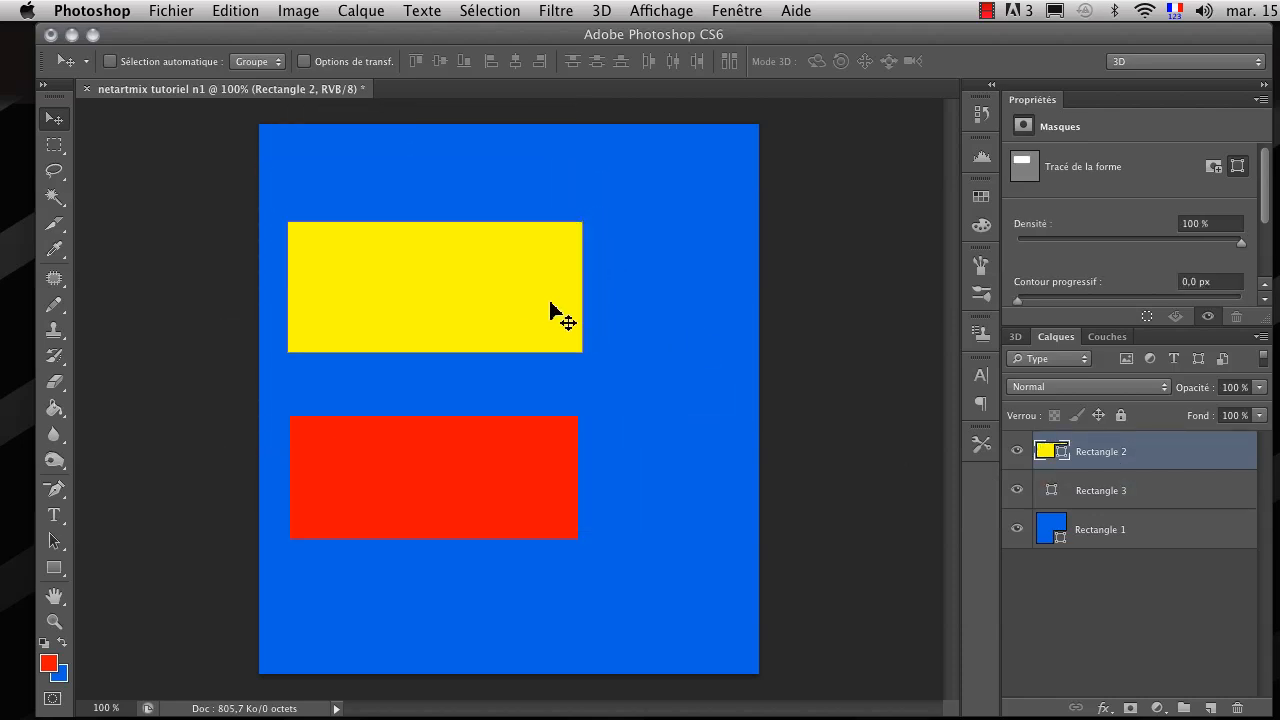
- Frame the yellow rectangle with a rectangular marquee and delete its Rectangle 2 layer, undoing and repeating the deletion
click(1163, 490)
drag(54, 146, 138, 140)
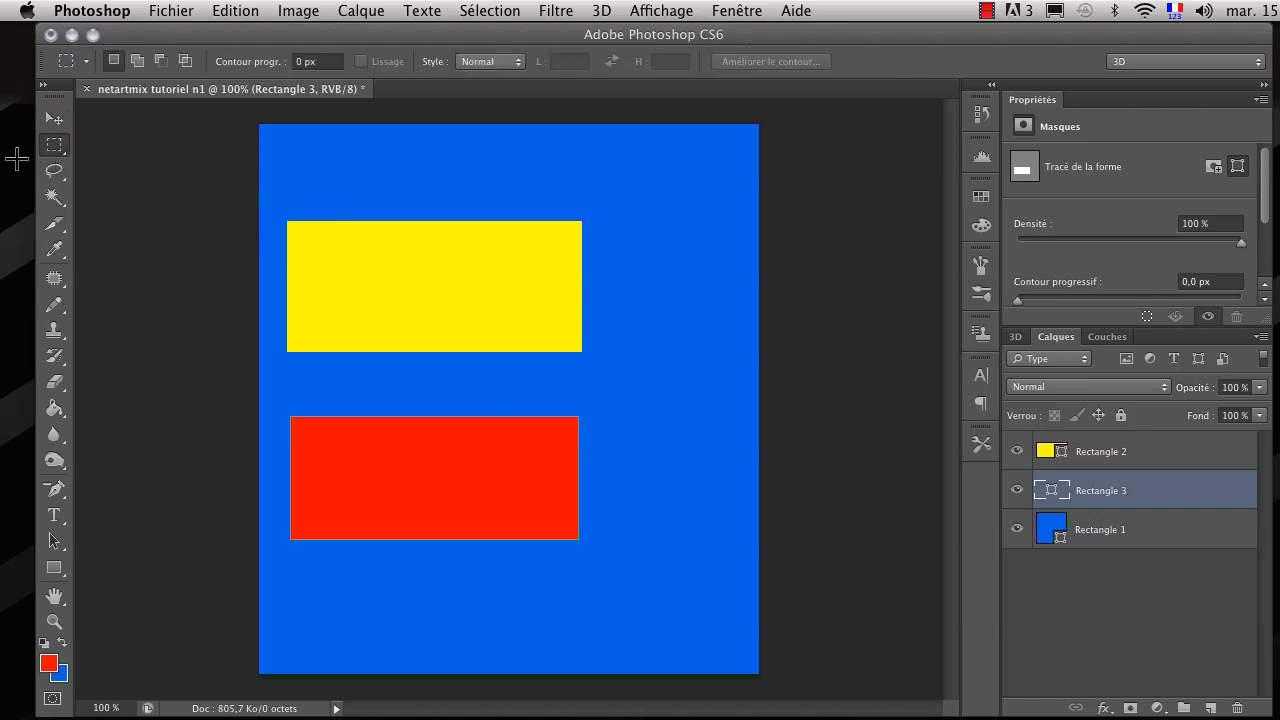
drag(58, 146, 166, 146)
drag(273, 204, 595, 367)
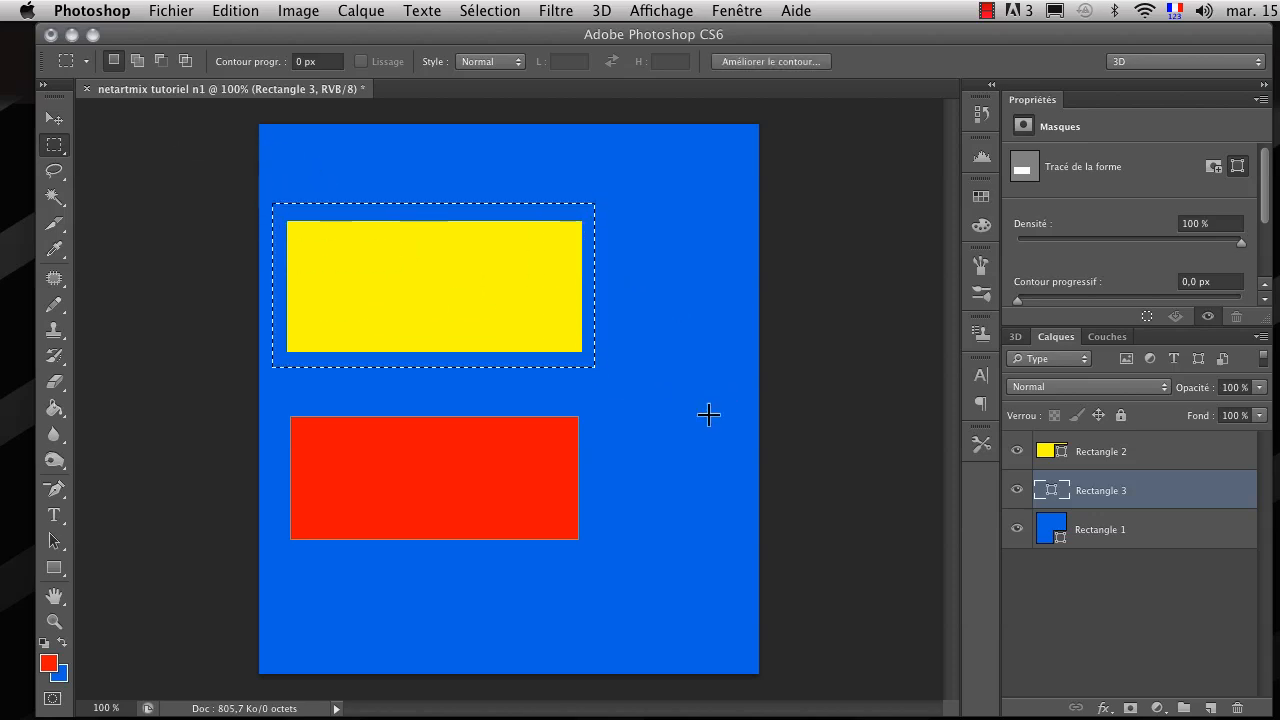
click(1138, 471)
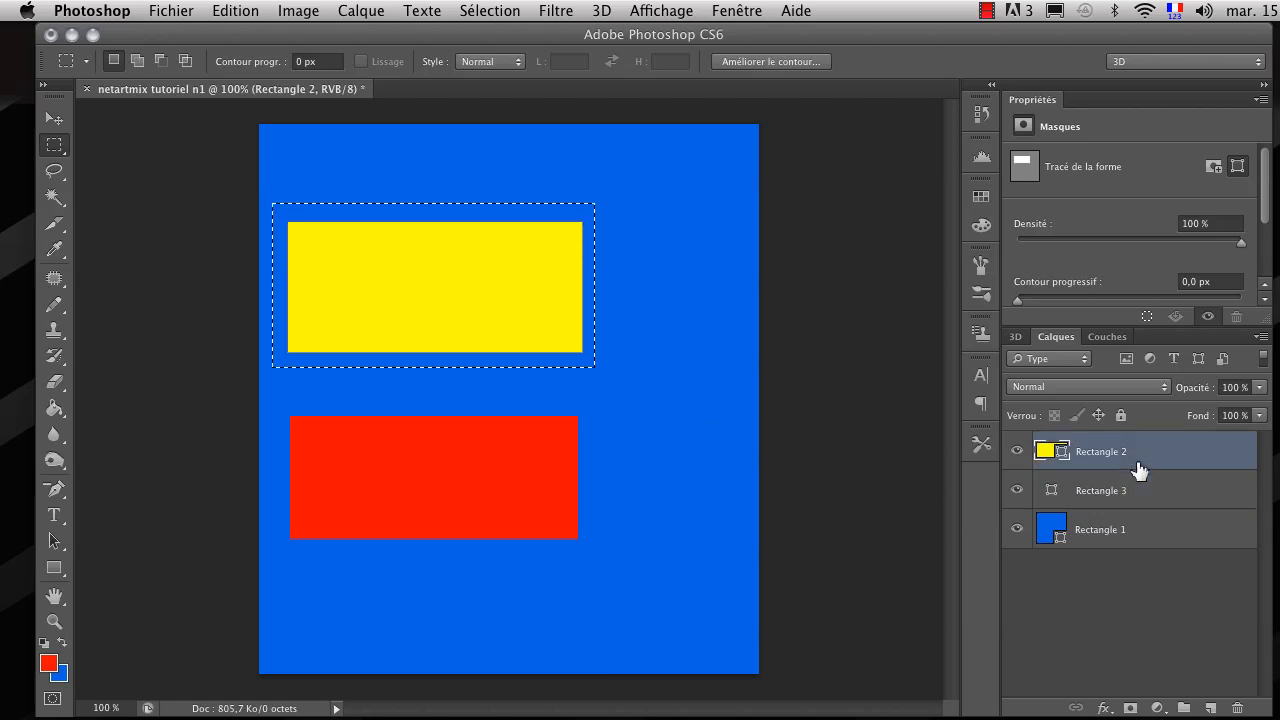
key(Delete)
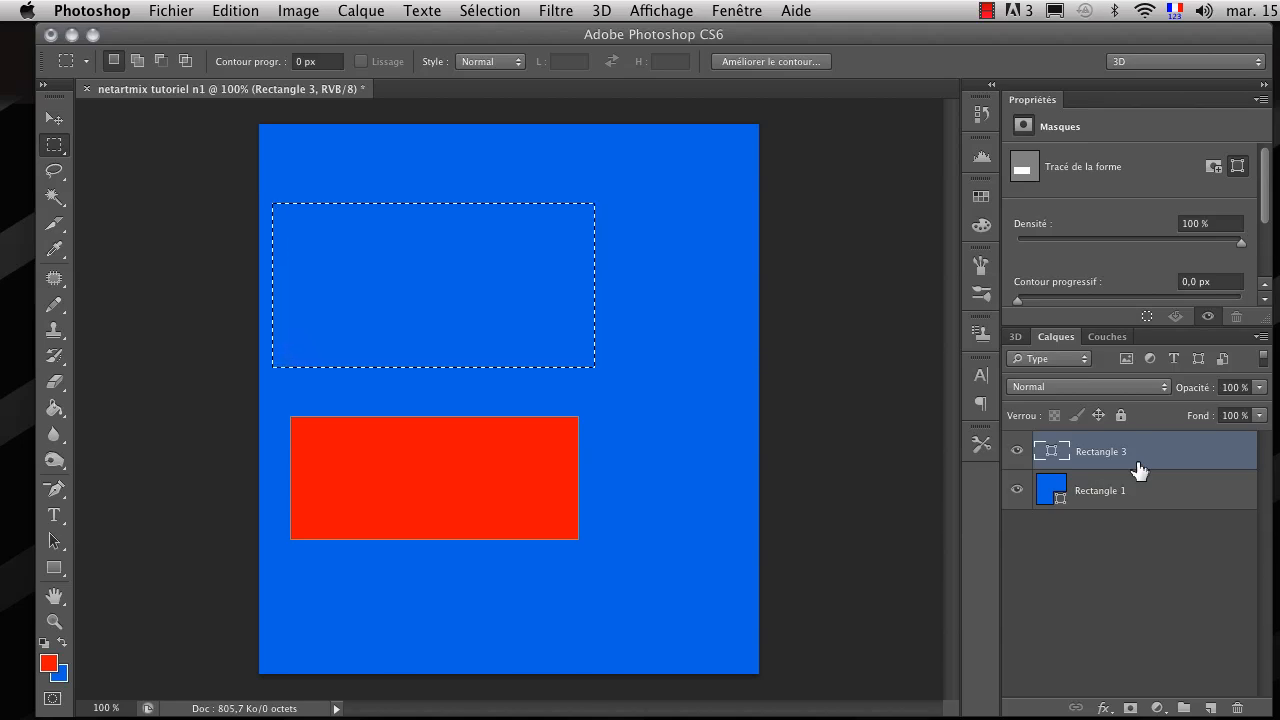
key(ctrl+v)
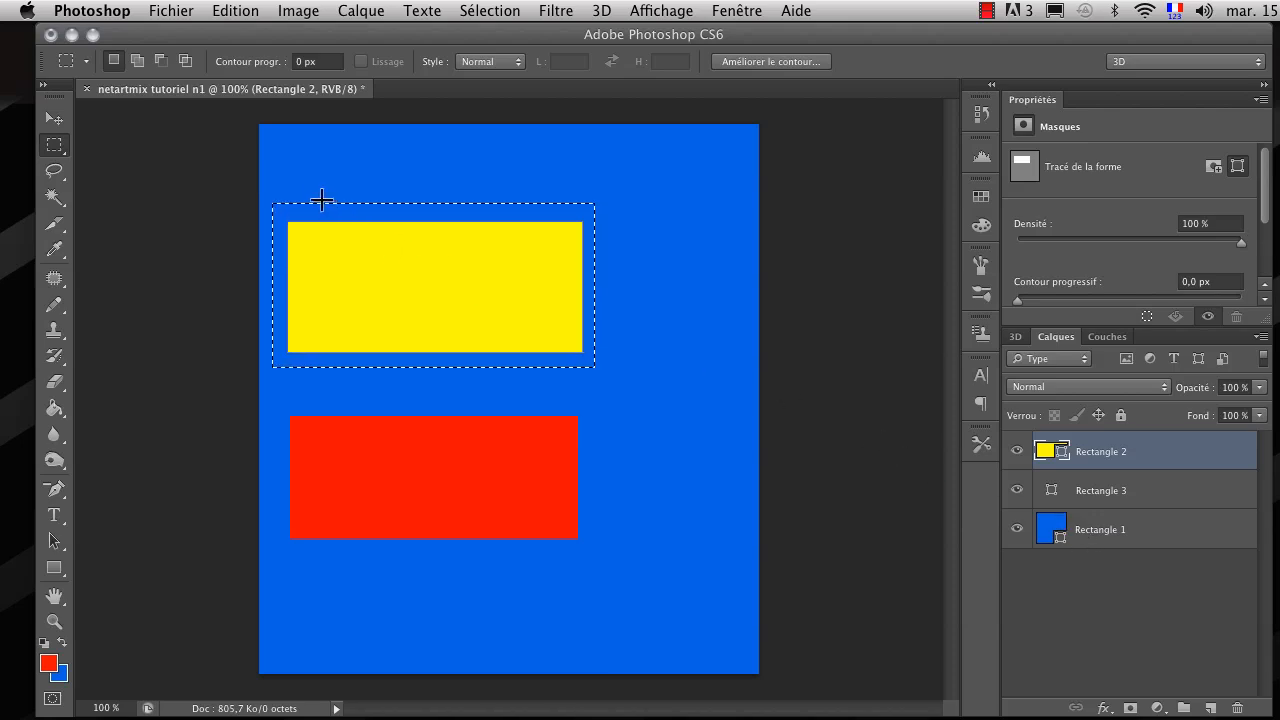
key(Delete)
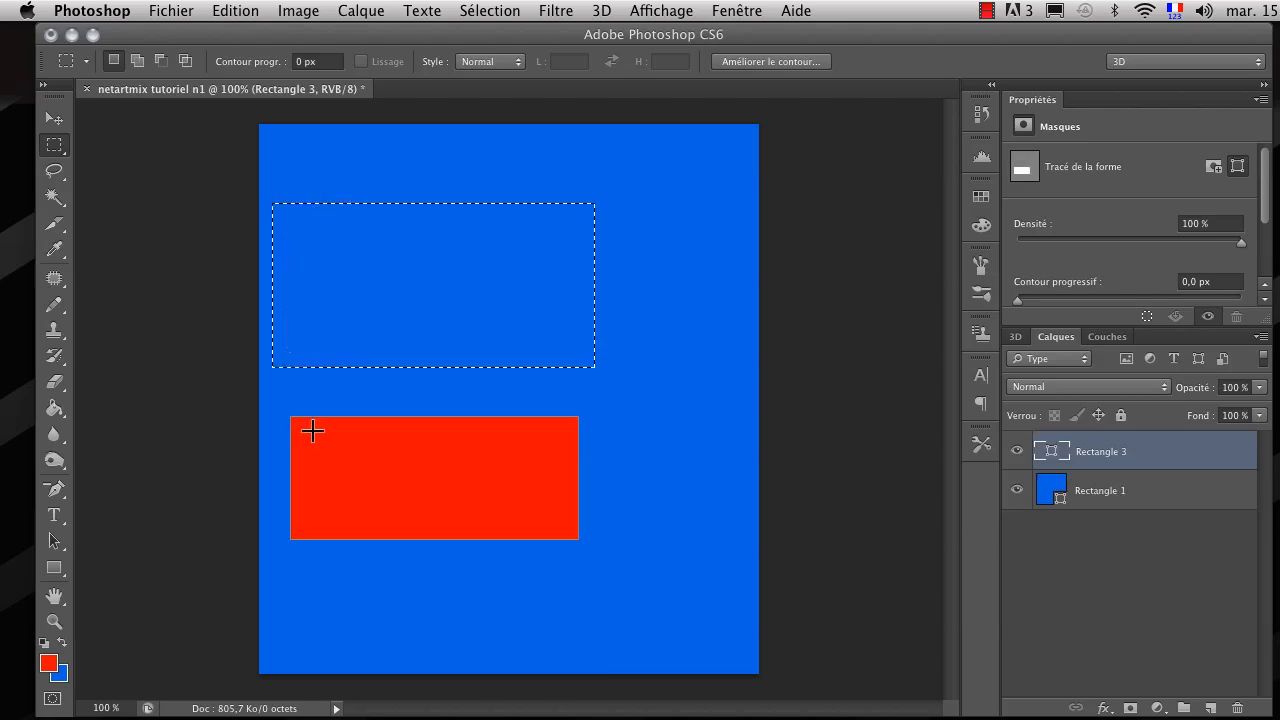
- Frame the red rectangle with a rectangular marquee, delete its Rectangle 3 layer and clear the selection
drag(283, 408, 595, 561)
key(Delete)
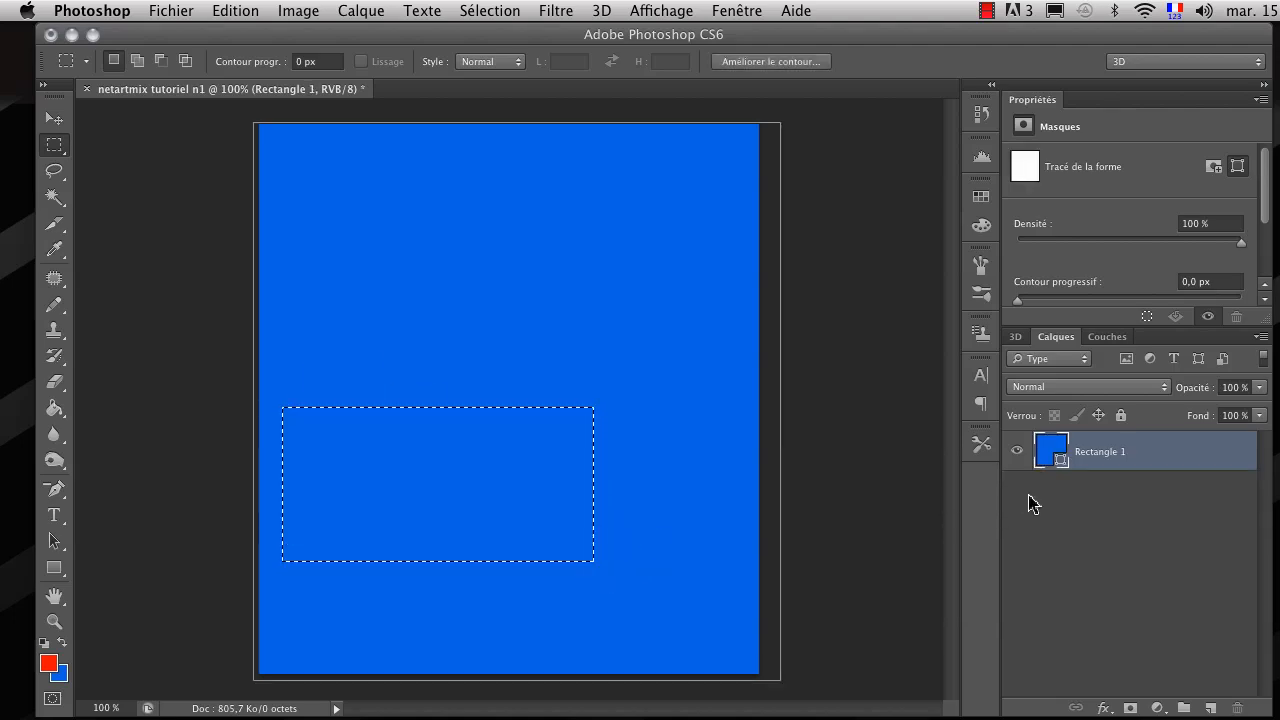
click(583, 325)
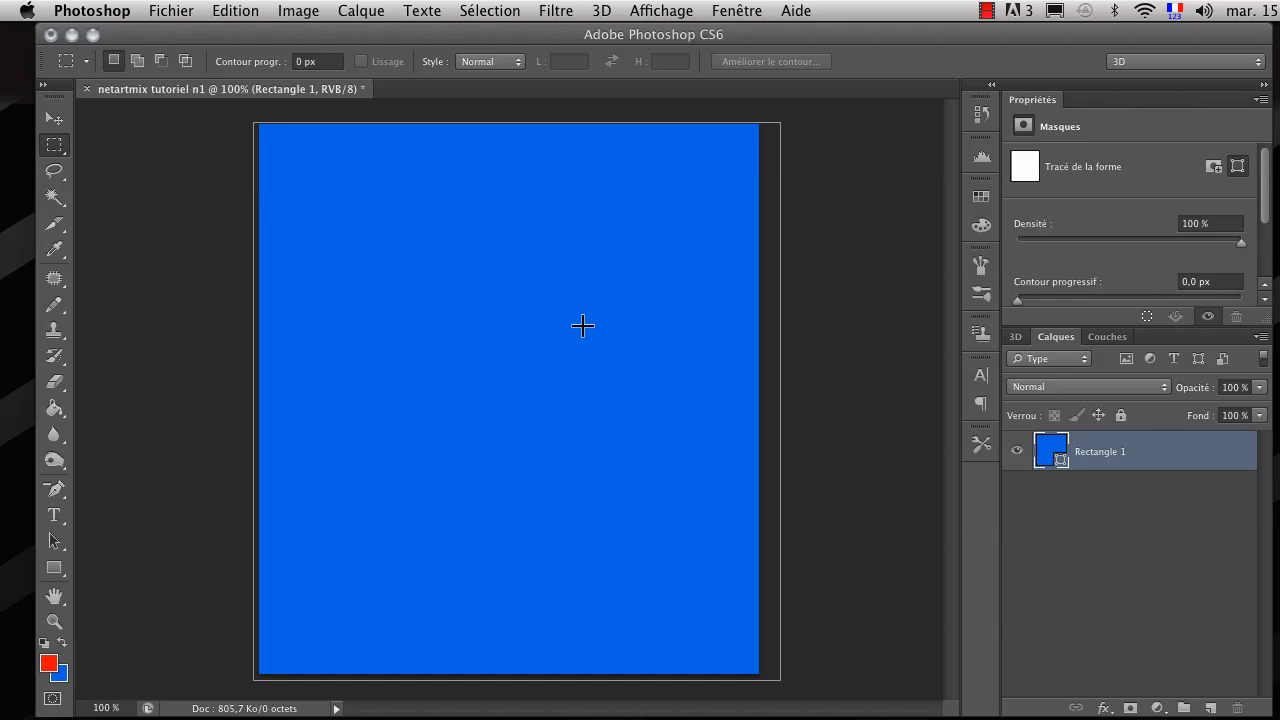
- Step back through the deletions to restore the red and yellow rectangles, deselect, and return to the Move tool
key(super+alt+z)
key(super+alt+z)
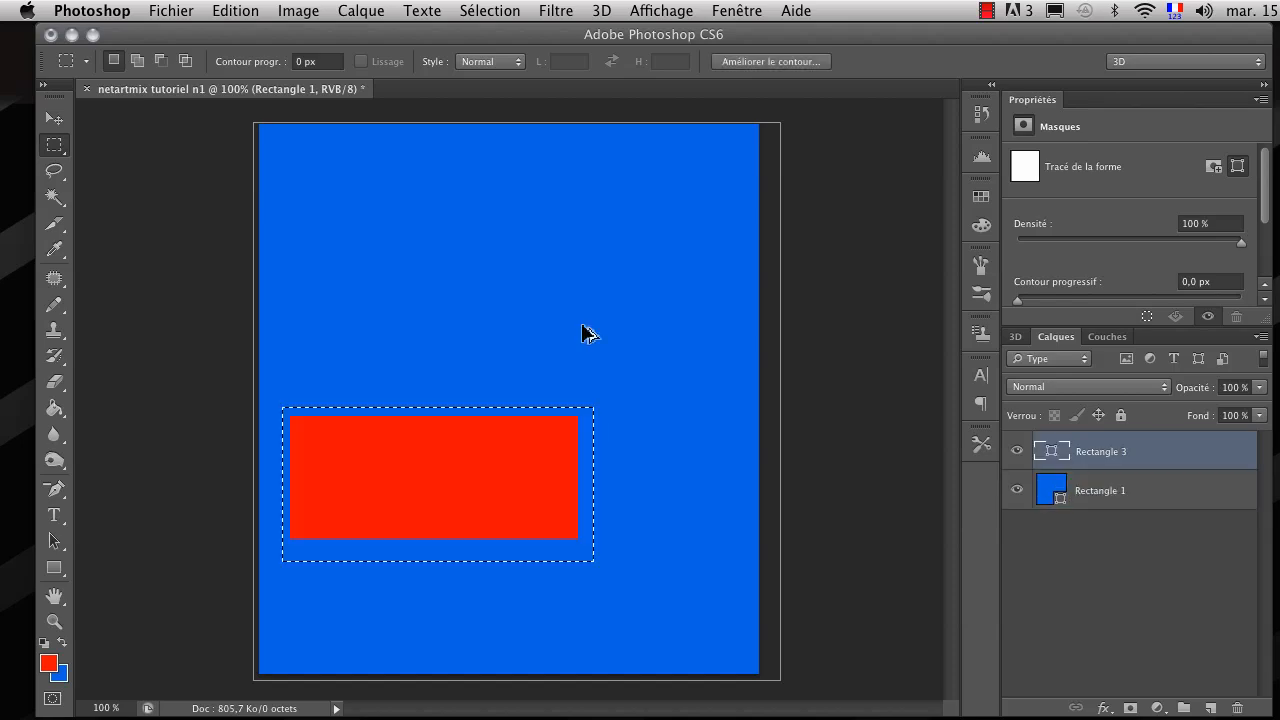
key(super+alt+z)
key(super+alt+z)
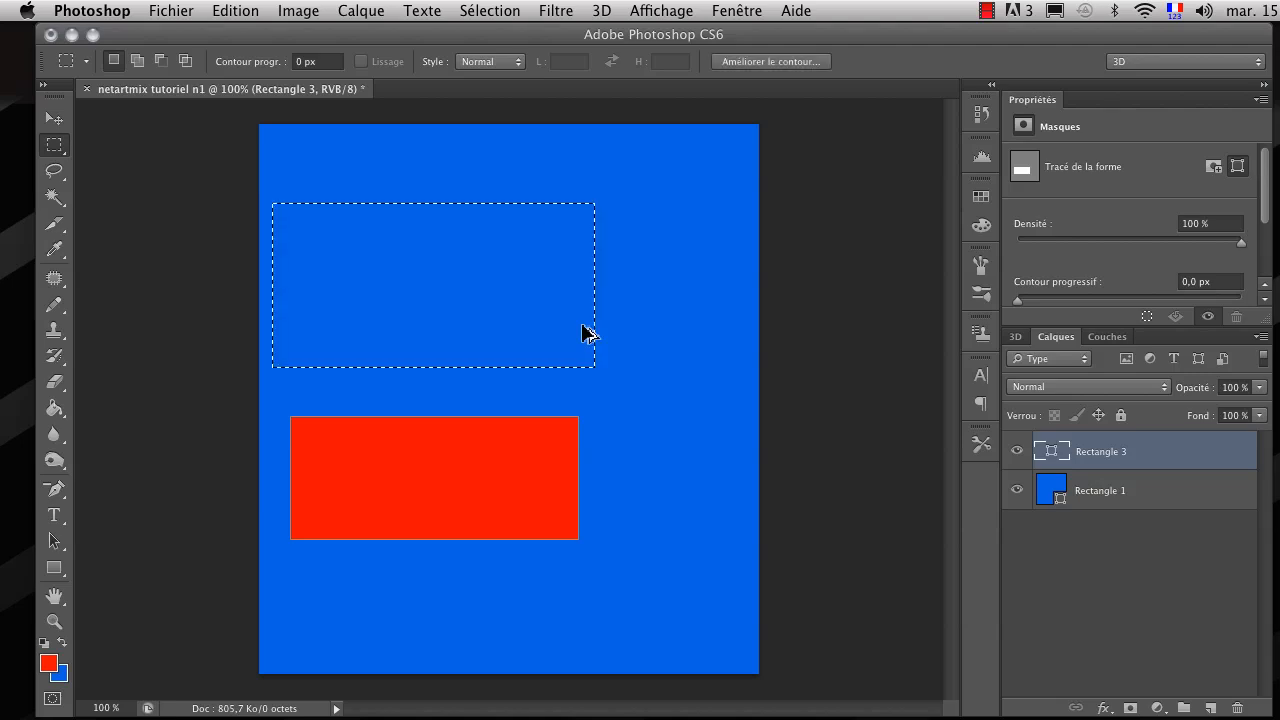
key(super+alt+z)
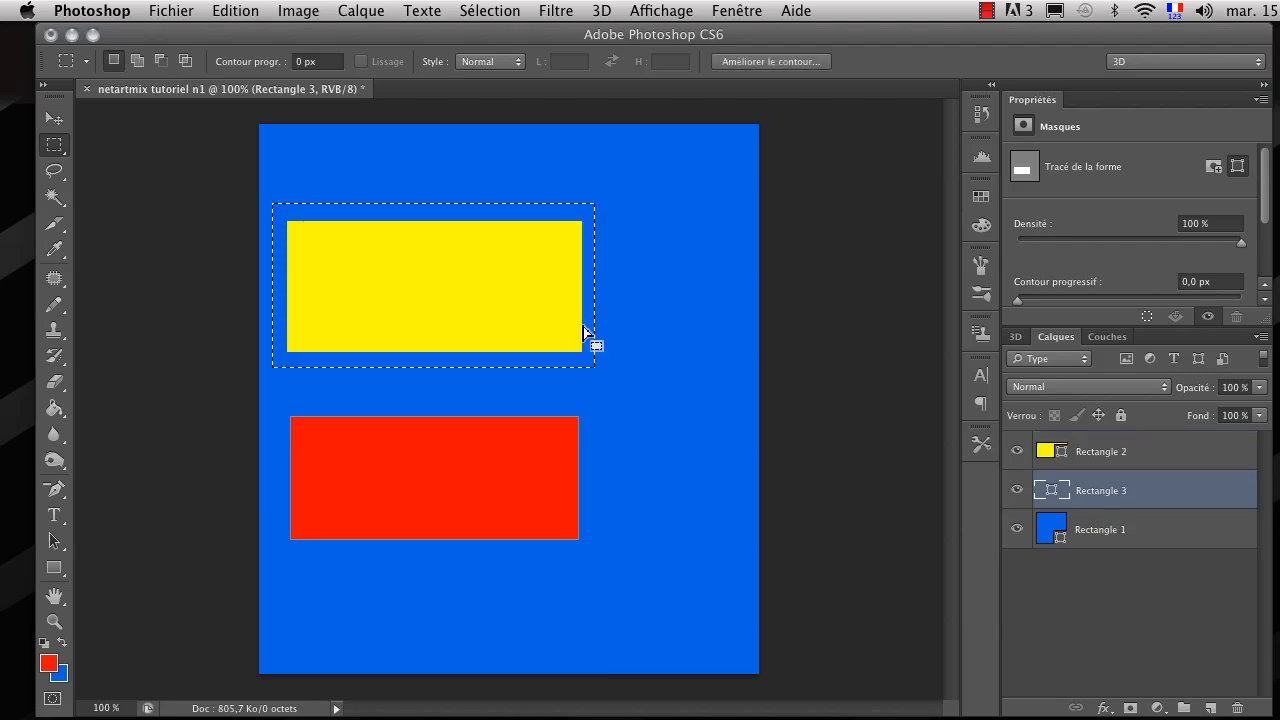
click(651, 377)
click(59, 121)
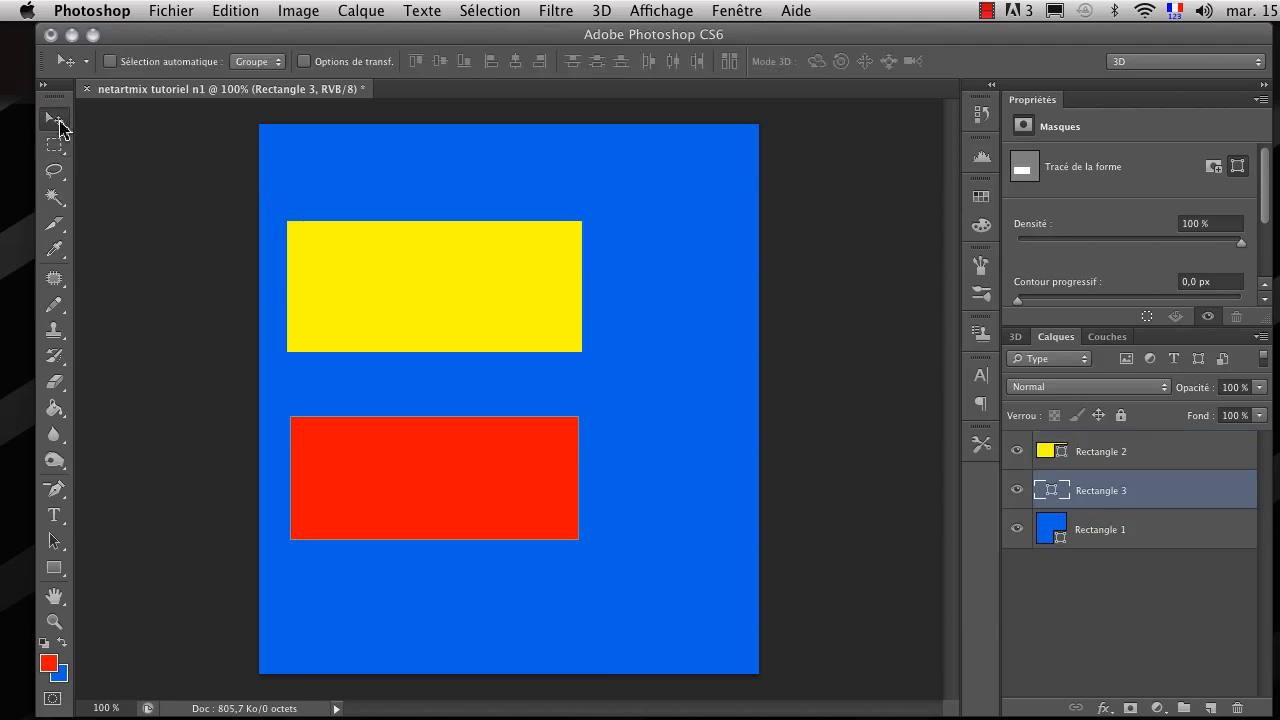